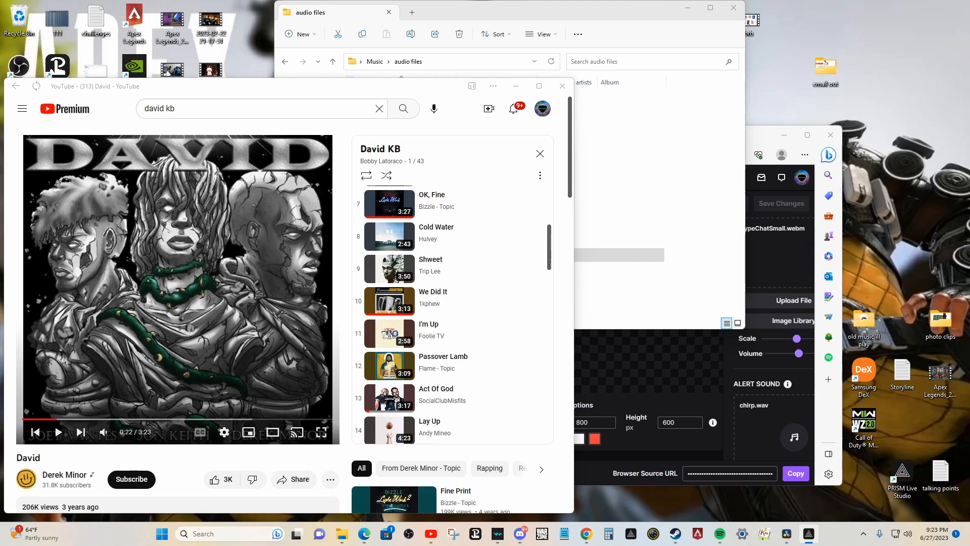
Step: Review the alert variant categories on the Twitch Alerts page, collapsing the Follows group
left_click(767, 135)
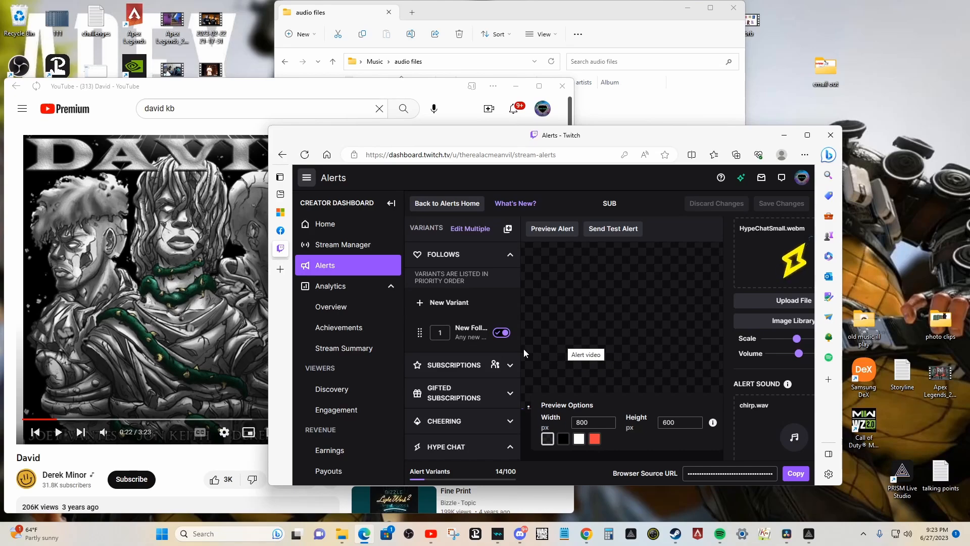
scroll(493, 396, "down", 2)
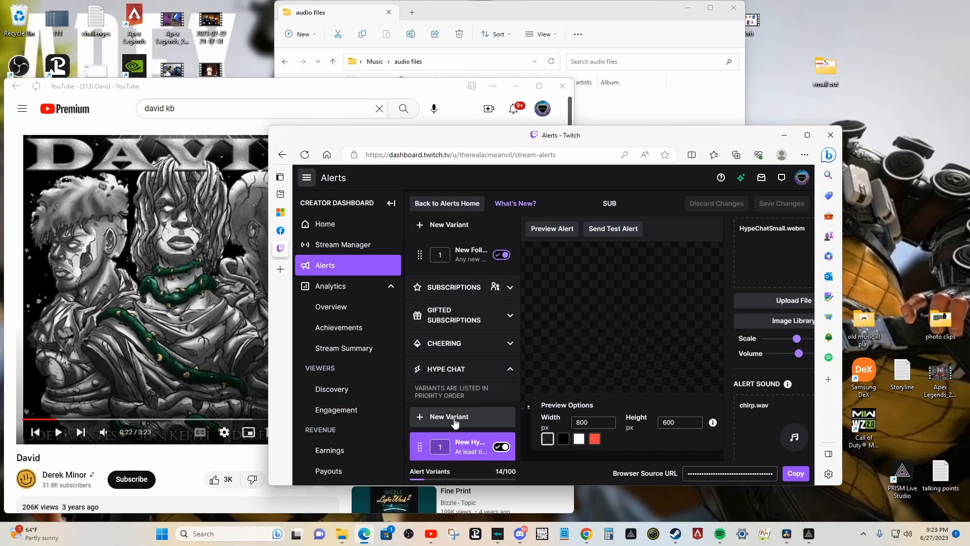
scroll(491, 364, "up", 1)
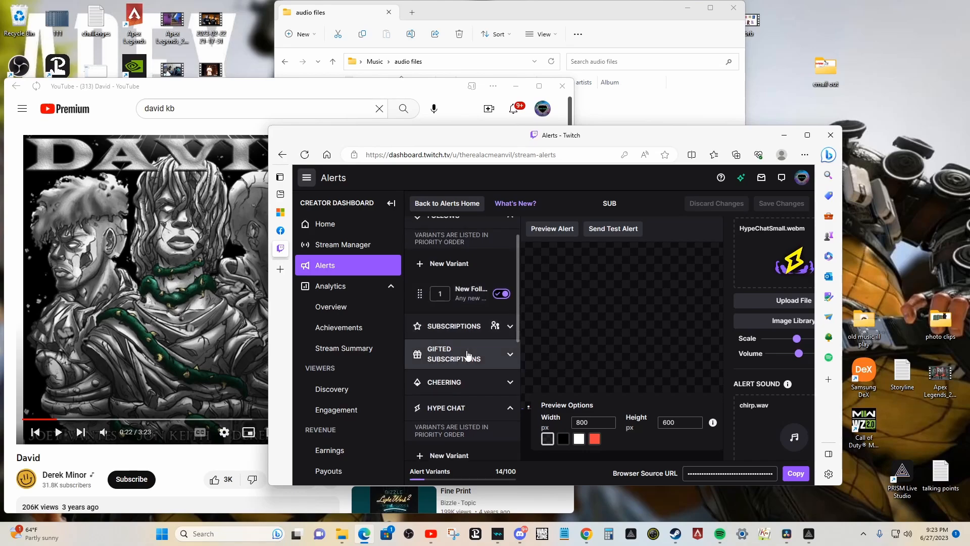
scroll(493, 352, "up", 1)
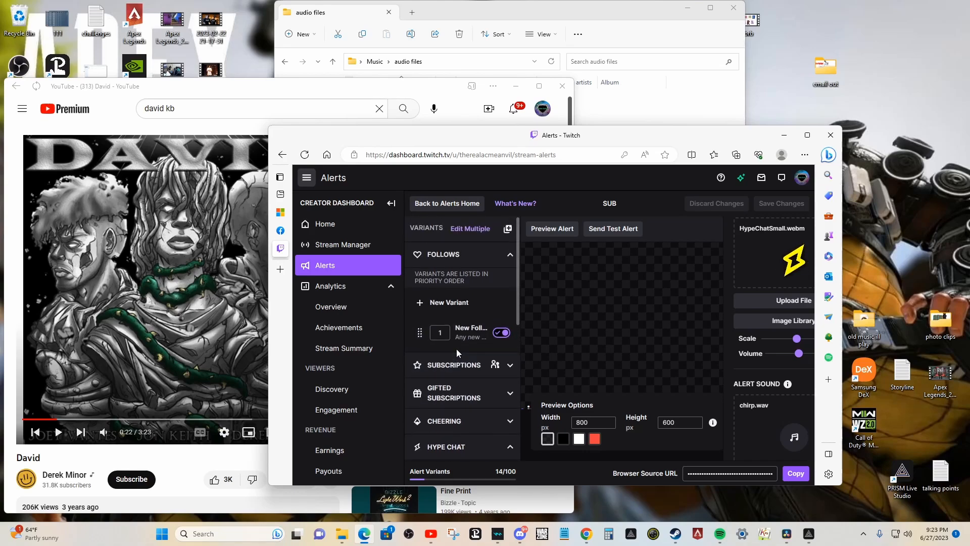
left_click(511, 256)
scroll(486, 399, "down", 2)
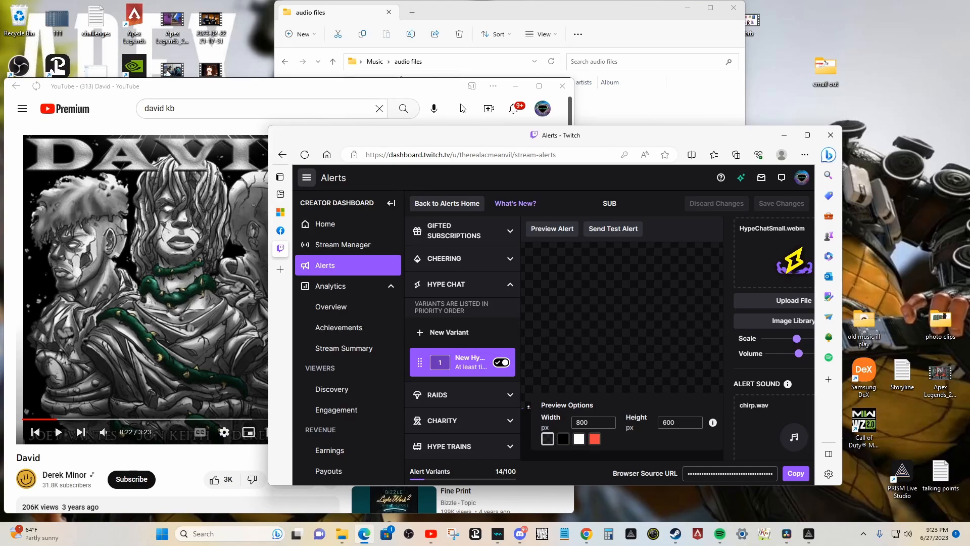
Step: Bring up the OnlyMP3 converter in Chrome and place its window beside the YouTube video, checking the audio files folder
left_click(437, 88)
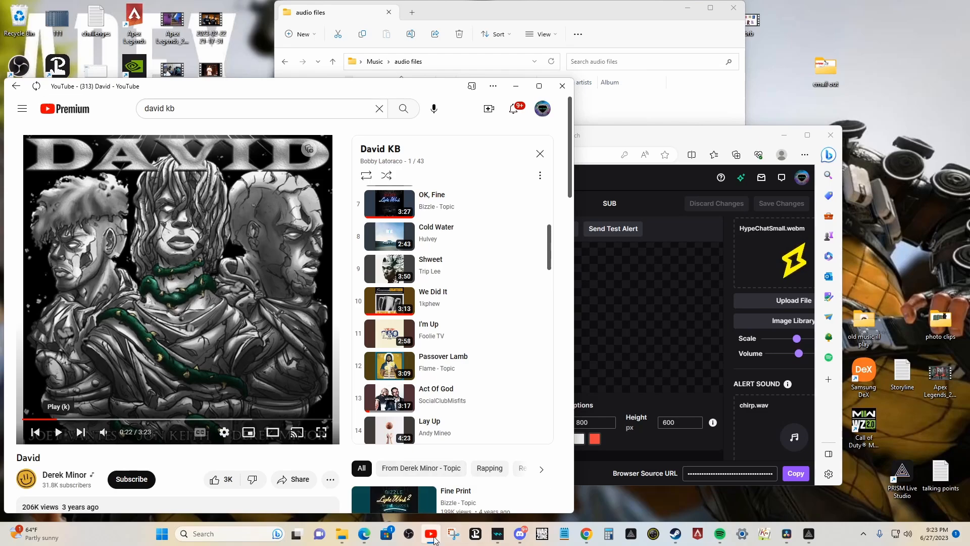
left_click(589, 538)
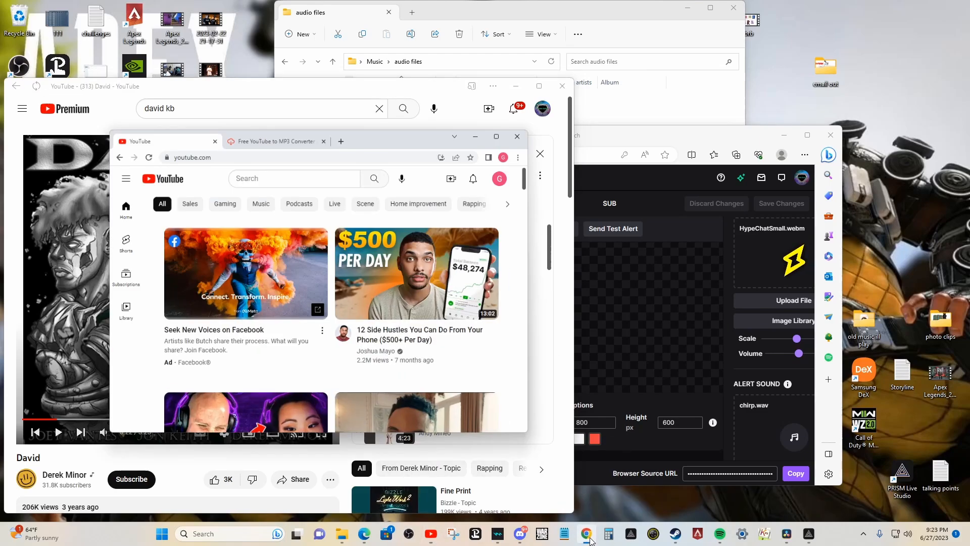
left_click(237, 99)
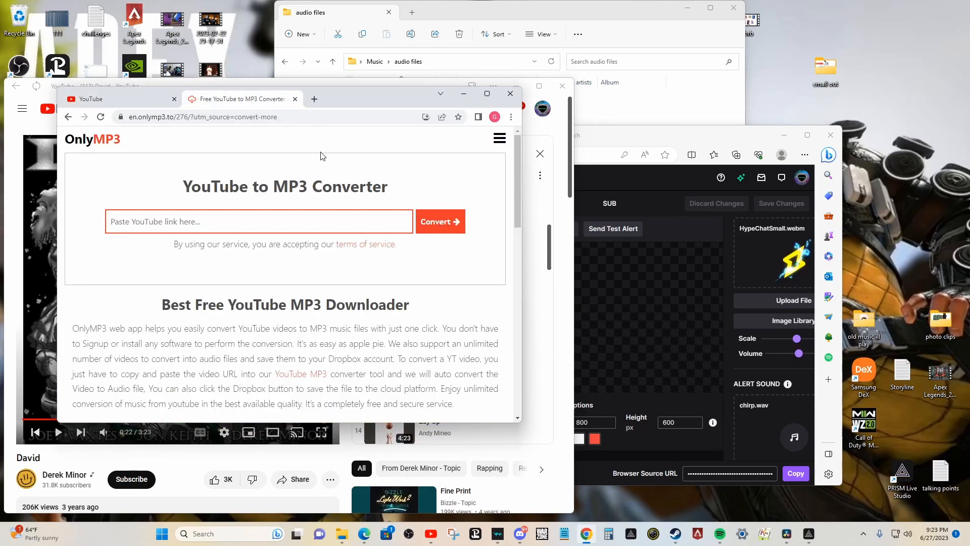
left_click_drag(366, 93, 763, 41)
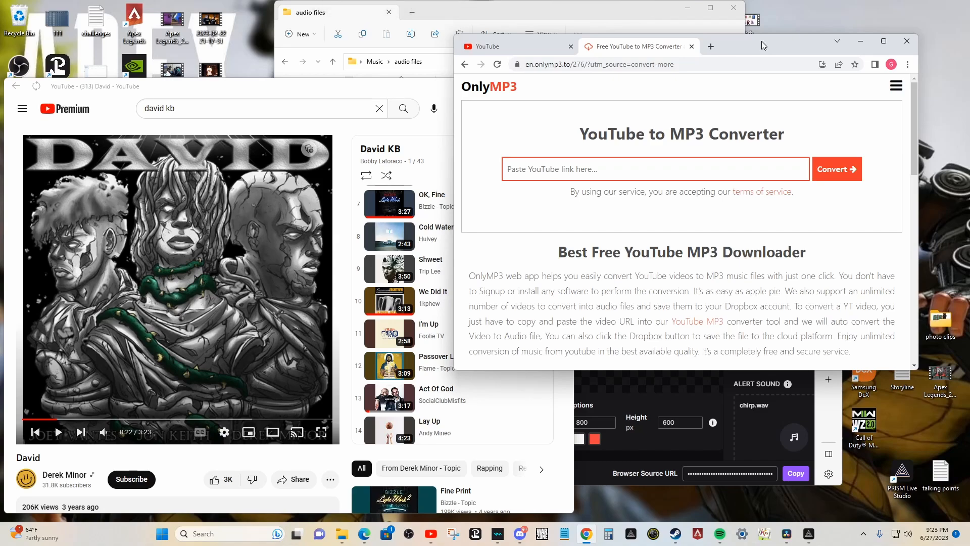
left_click(515, 12)
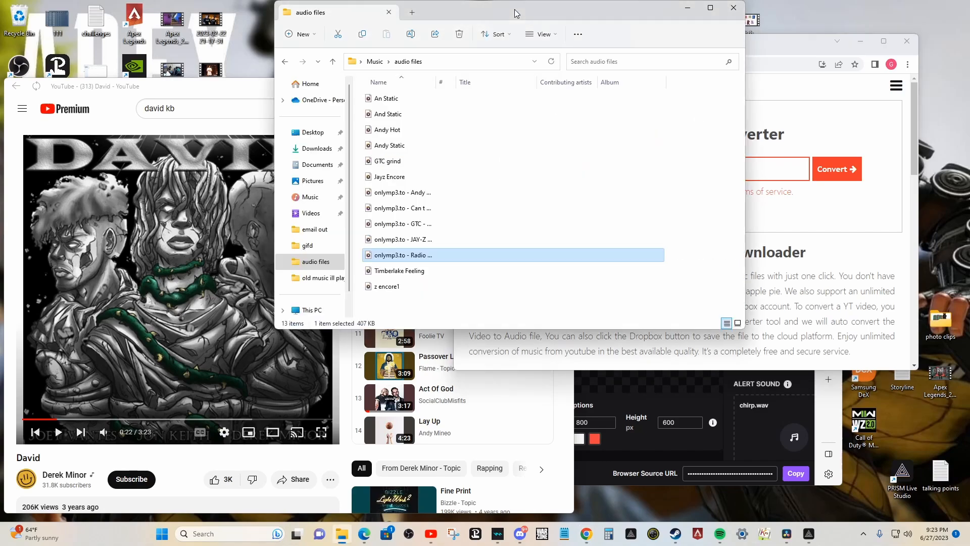
left_click(777, 41)
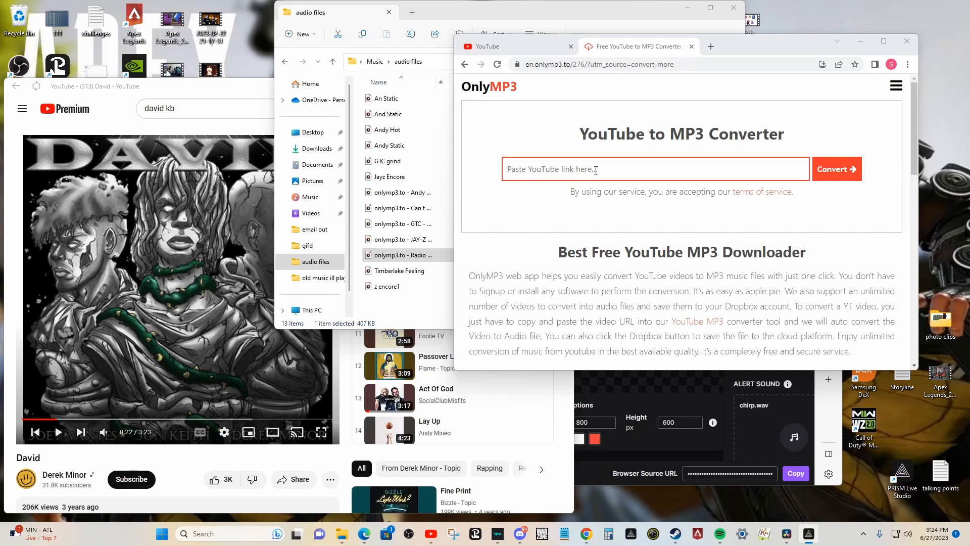
Step: Copy the share link of the YouTube video "David"
left_click(225, 97)
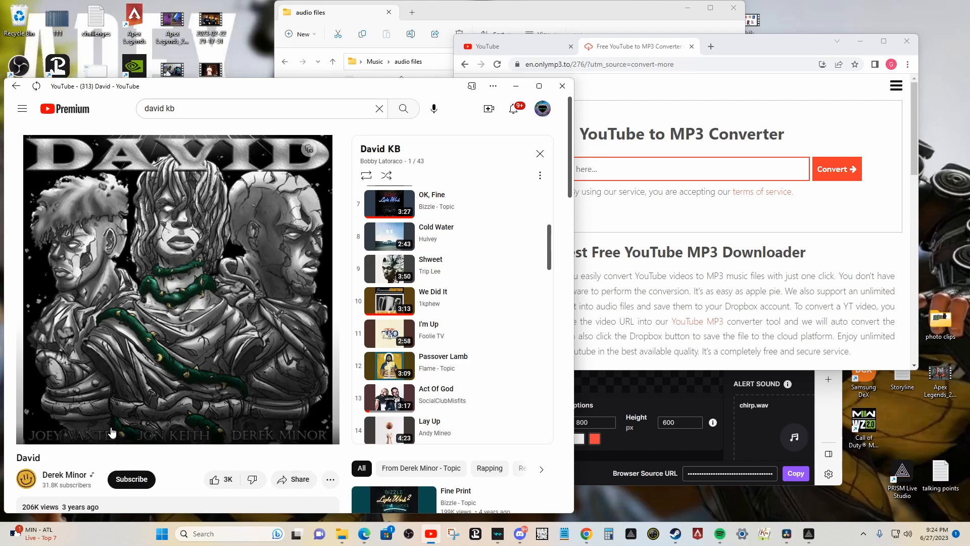
left_click(299, 484)
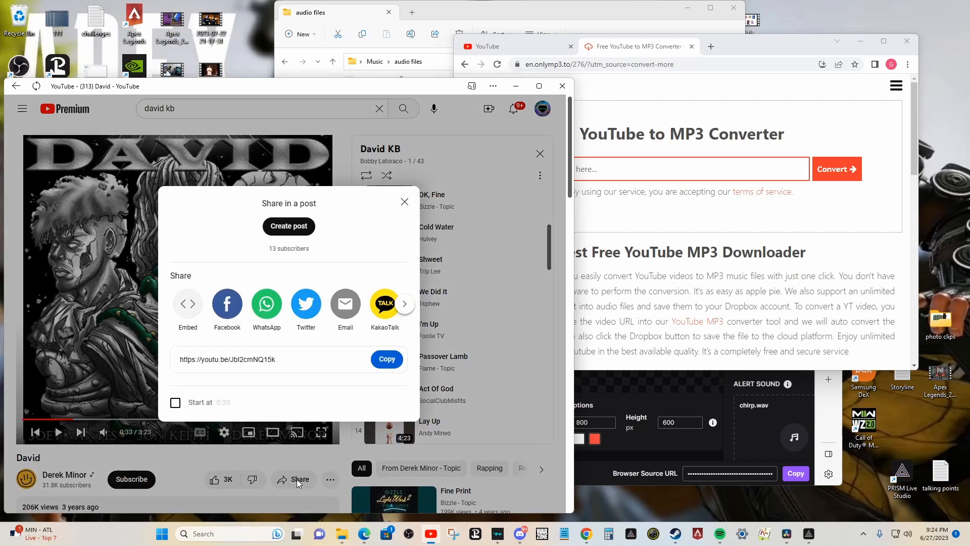
left_click(389, 359)
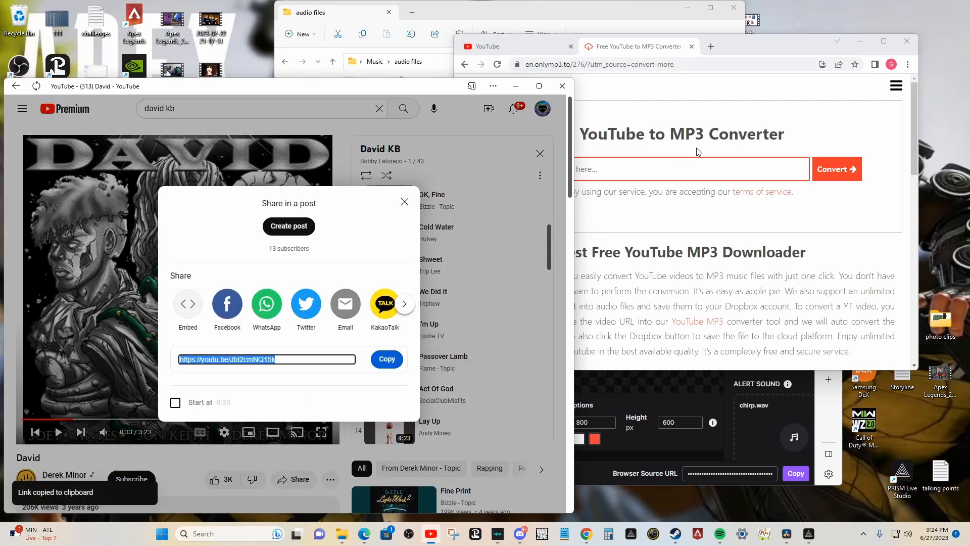
Step: Convert the copied video link in OnlyMP3 and download the 192kbps MP3
left_click(719, 176)
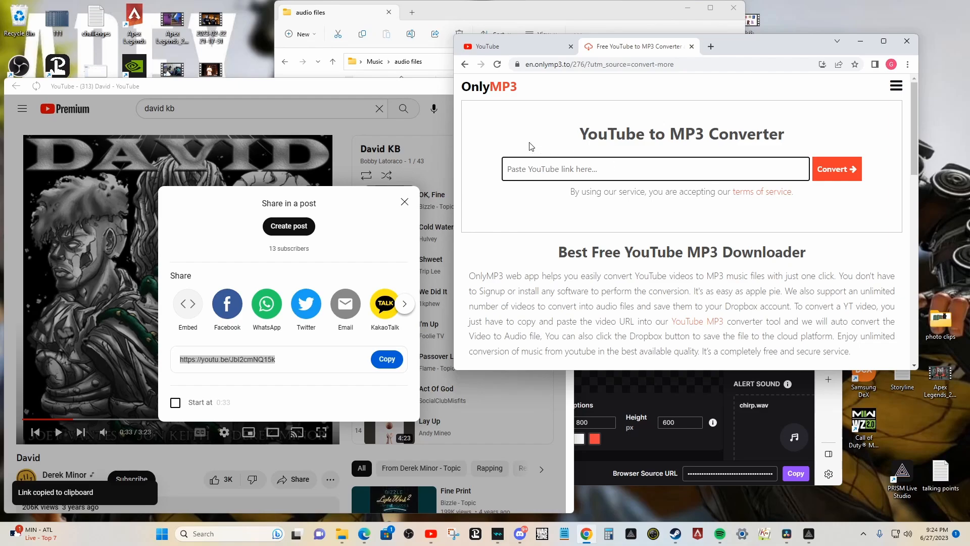
double_click(748, 45)
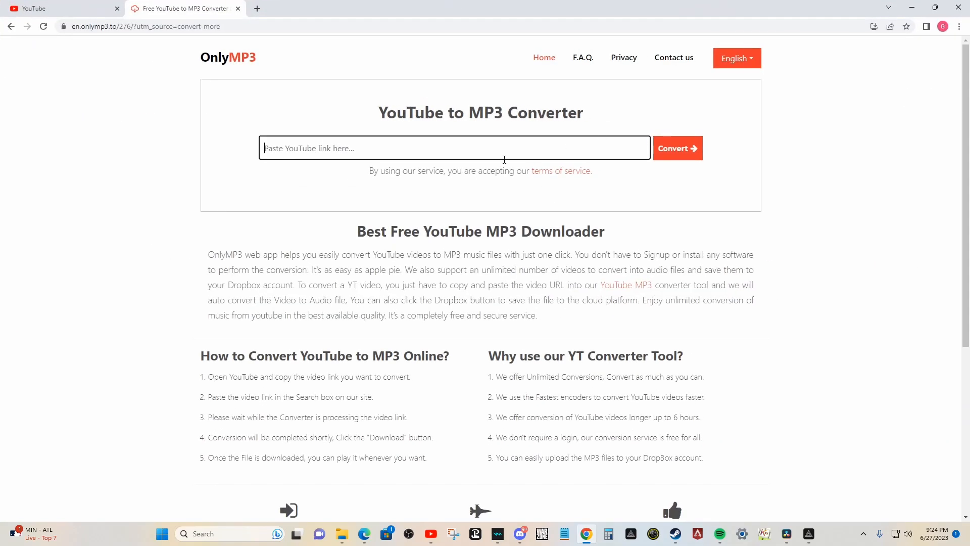
right_click(337, 150)
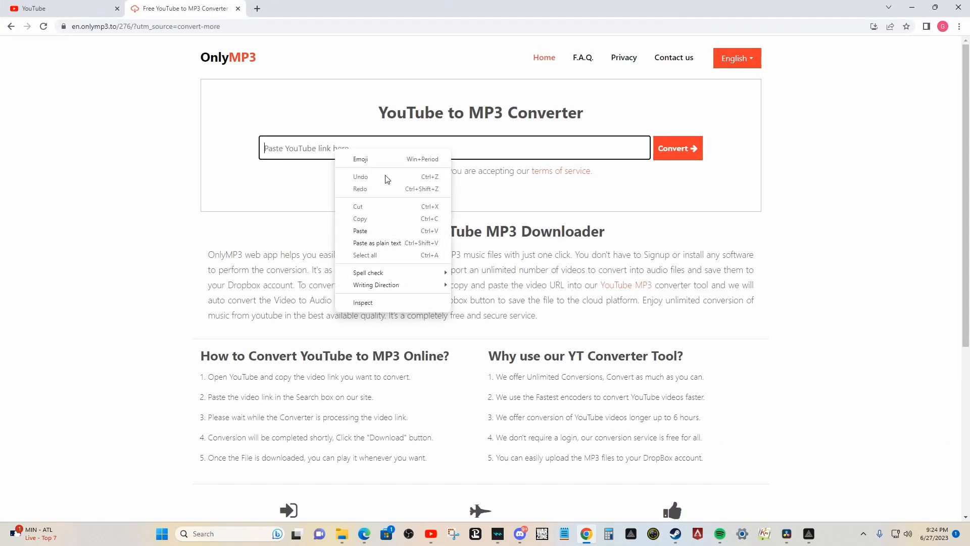
left_click(375, 230)
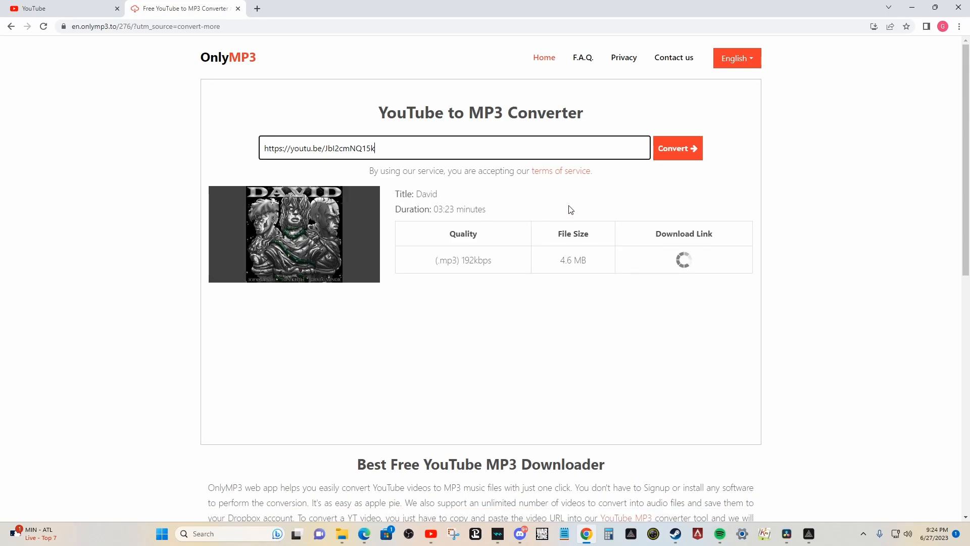
left_click(938, 8)
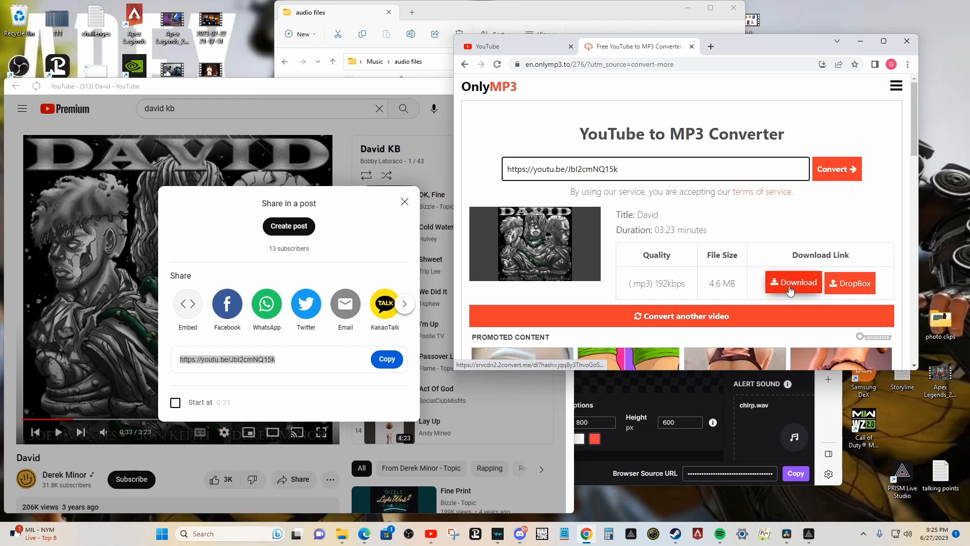
left_click(792, 287)
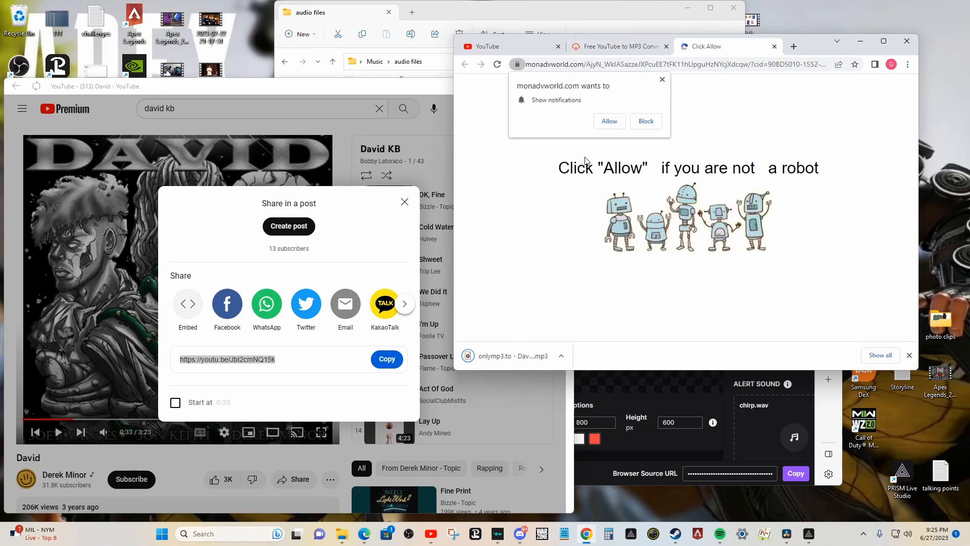
Step: Move the downloaded "onlymp3.to - David" MP3 from Downloads into the Music > audio files folder
left_click(458, 9)
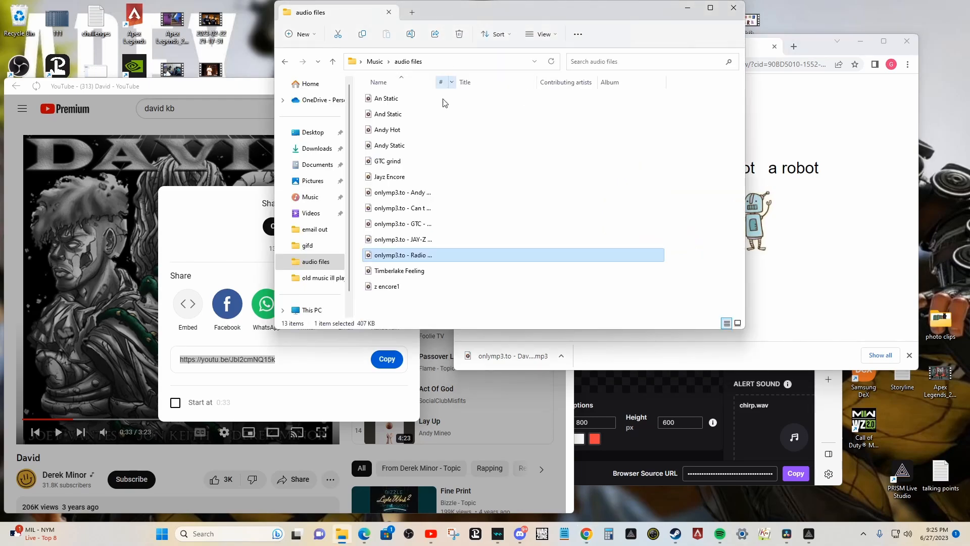
left_click(319, 149)
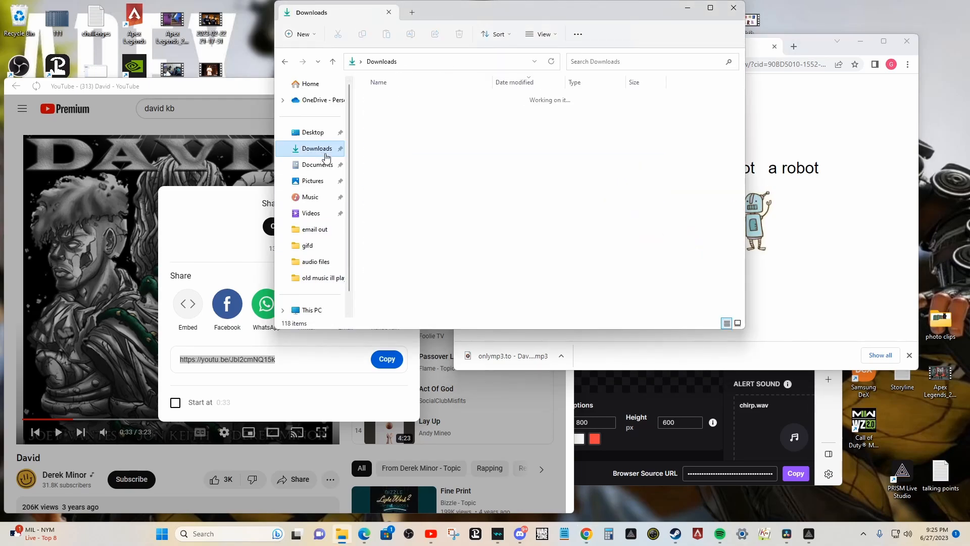
right_click(443, 116)
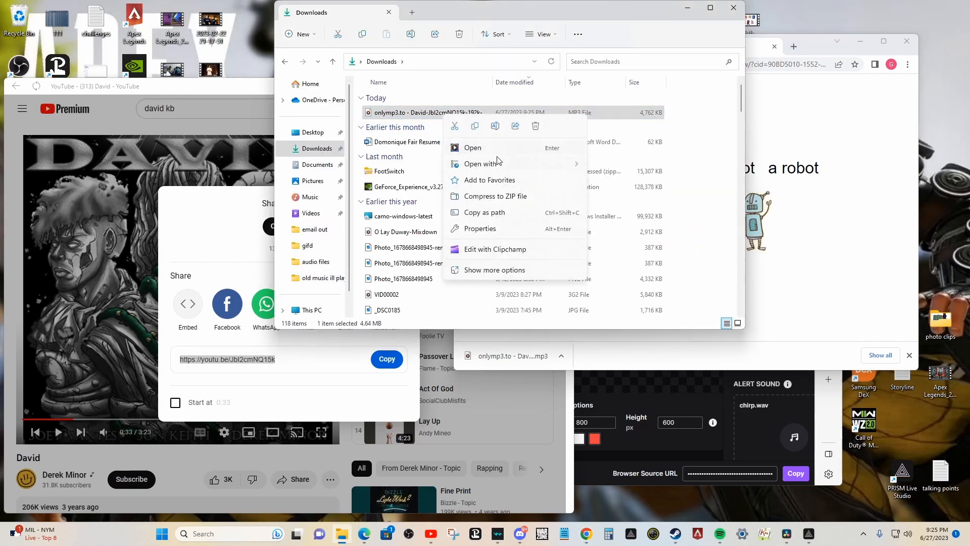
left_click(455, 126)
left_click(315, 262)
right_click(448, 307)
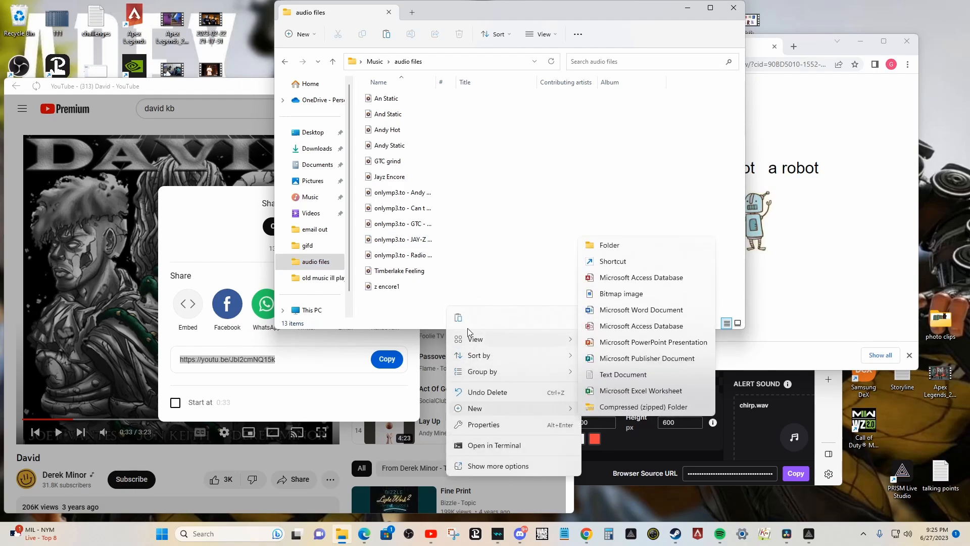
left_click(459, 317)
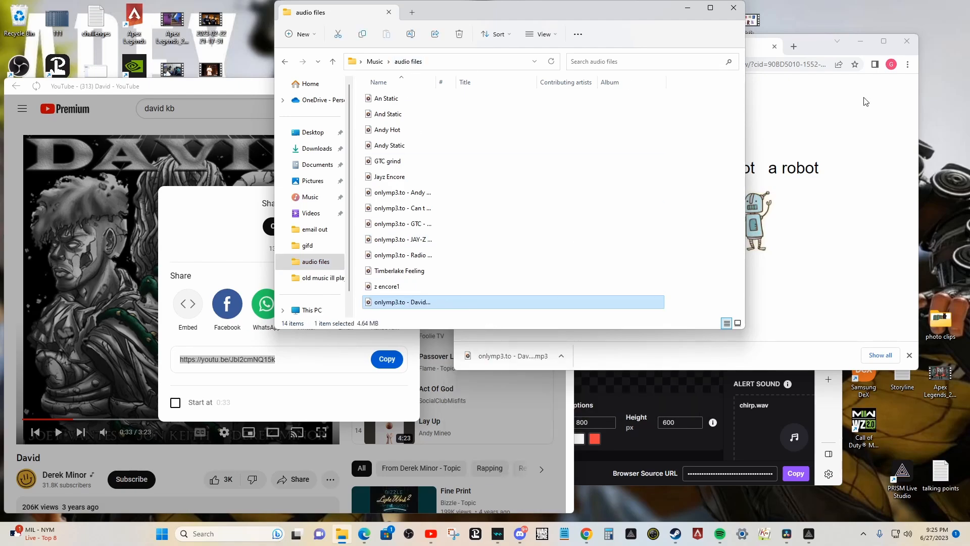
Step: Return to Chrome and dismiss the notification request from the advertising page
left_click(810, 48)
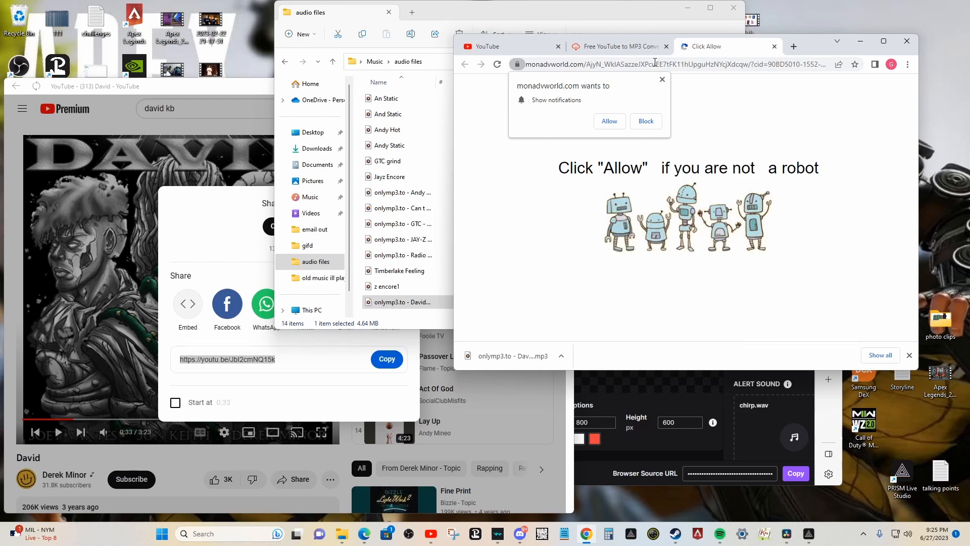
left_click(662, 80)
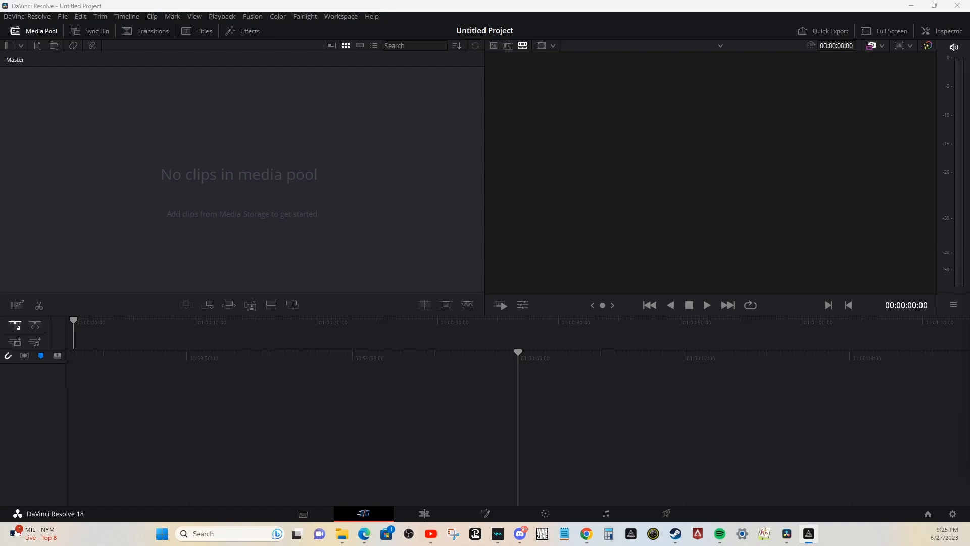
Step: Select the Radio Static file in the audio files folder and widen the Name column to show the longer file names
left_click_drag(147, 139, 150, 195)
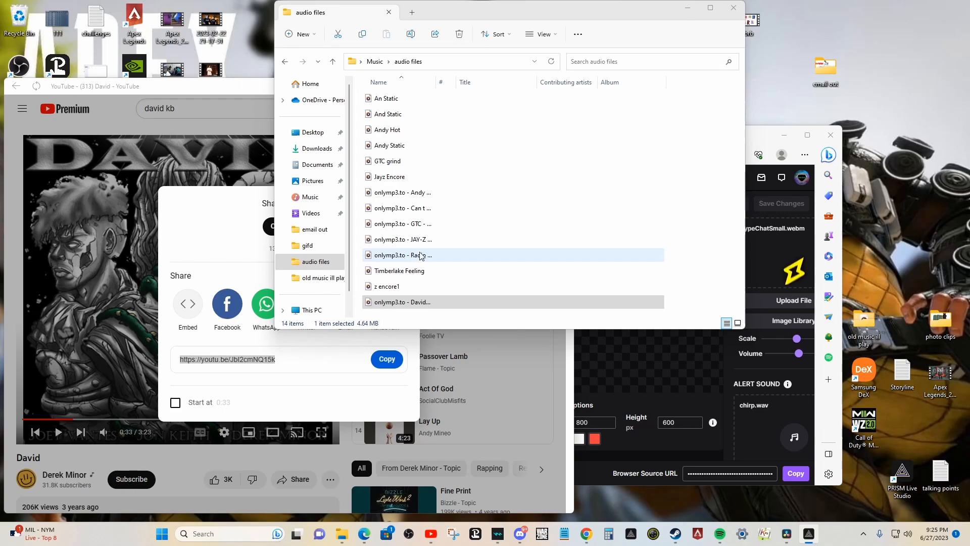
left_click(420, 256)
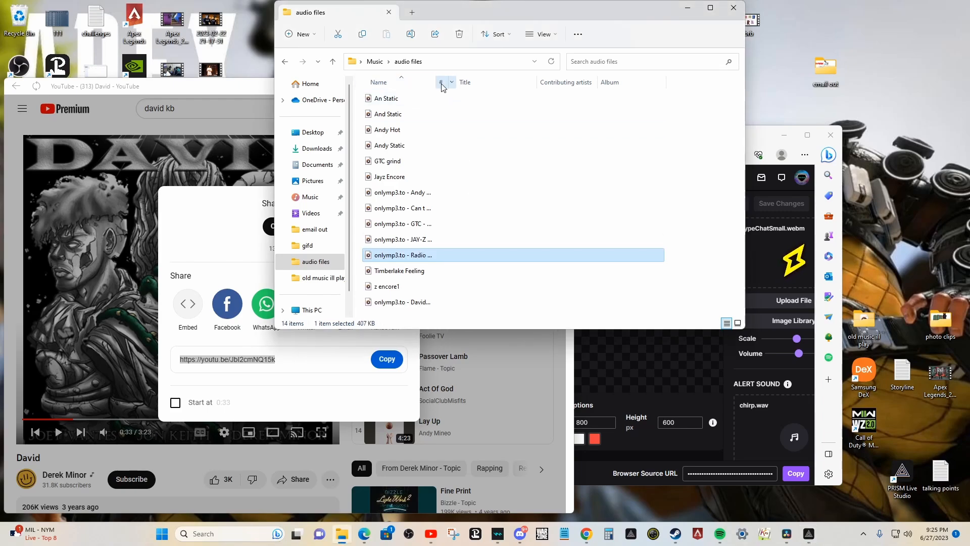
left_click_drag(436, 82, 538, 97)
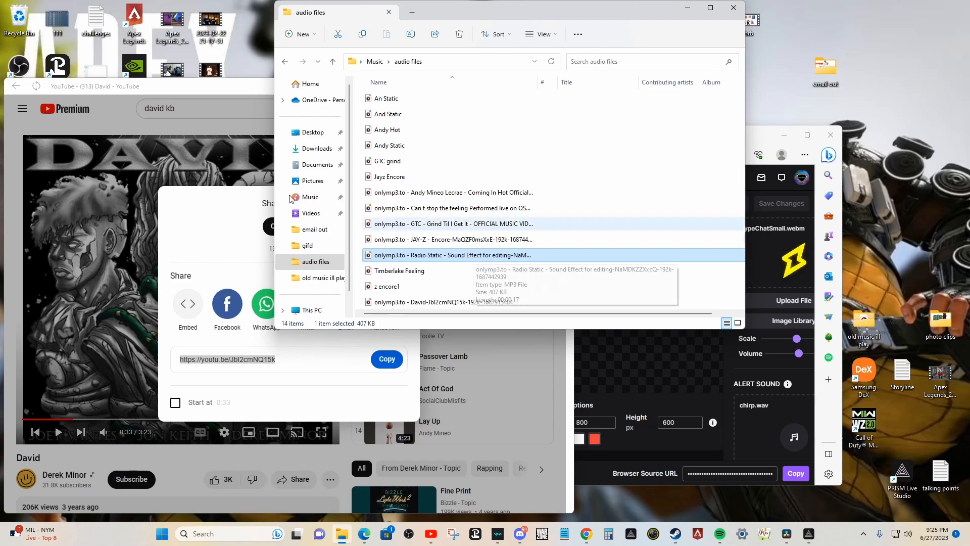
Step: Close YouTube's share dialog and search YouTube for "radio static sound effect"
left_click(250, 137)
left_click(286, 118)
key("ctrl+a")
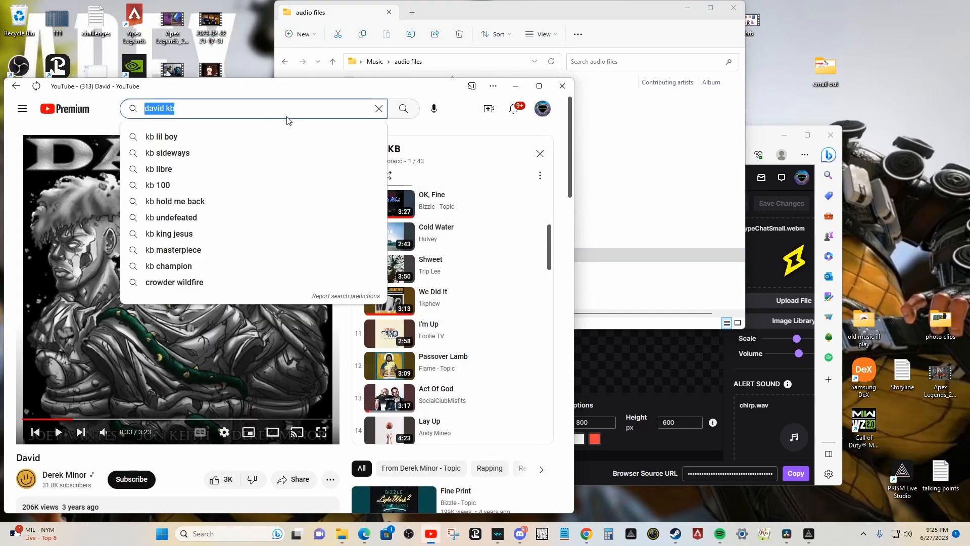
type("radio ")
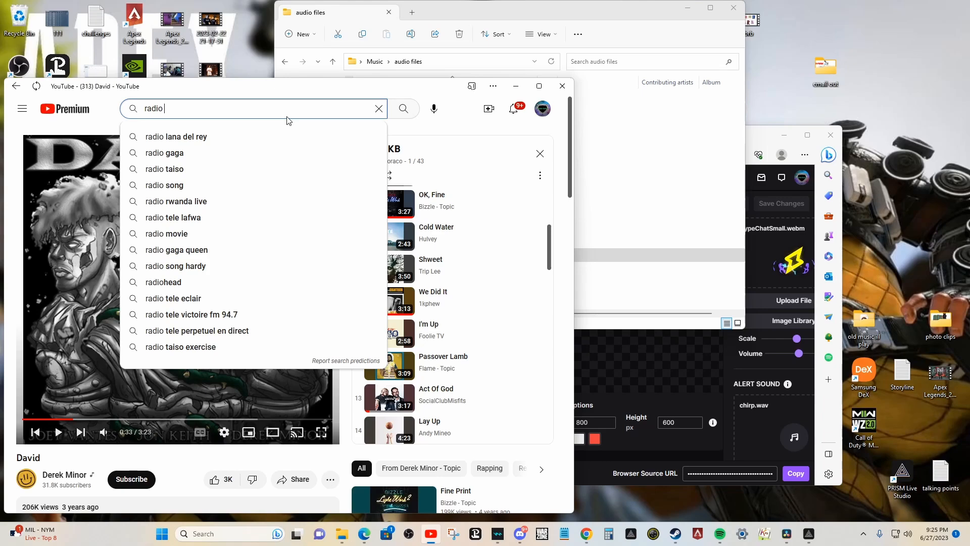
type("sta")
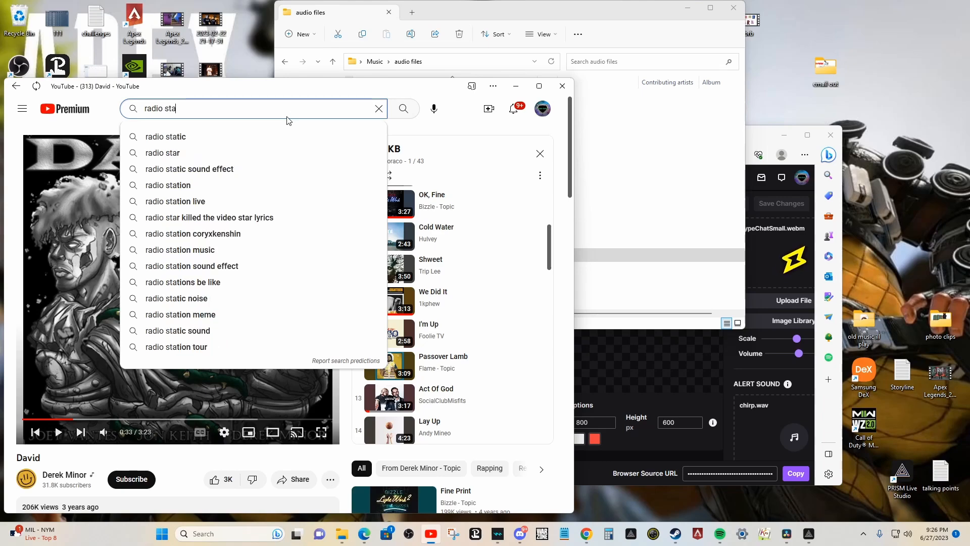
type("tic soun")
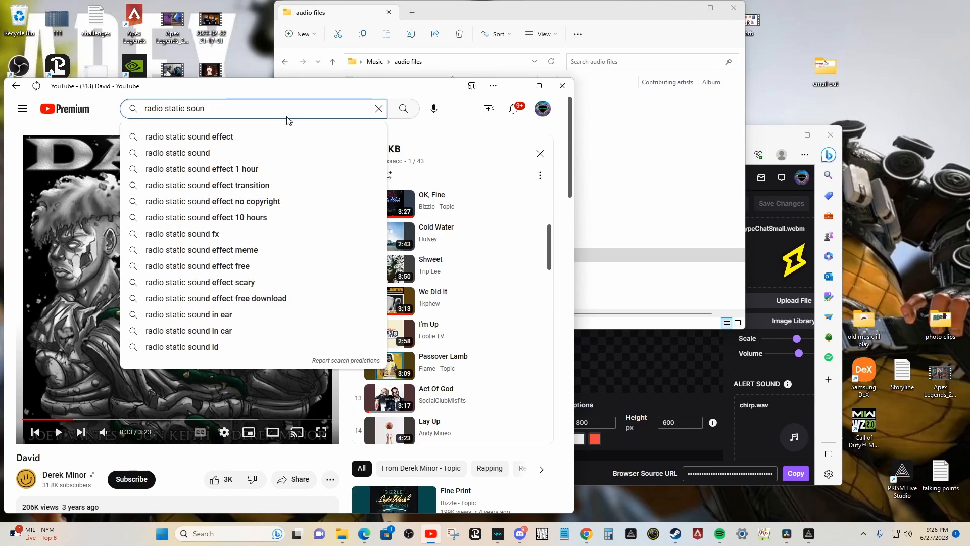
key("Down")
key("Return")
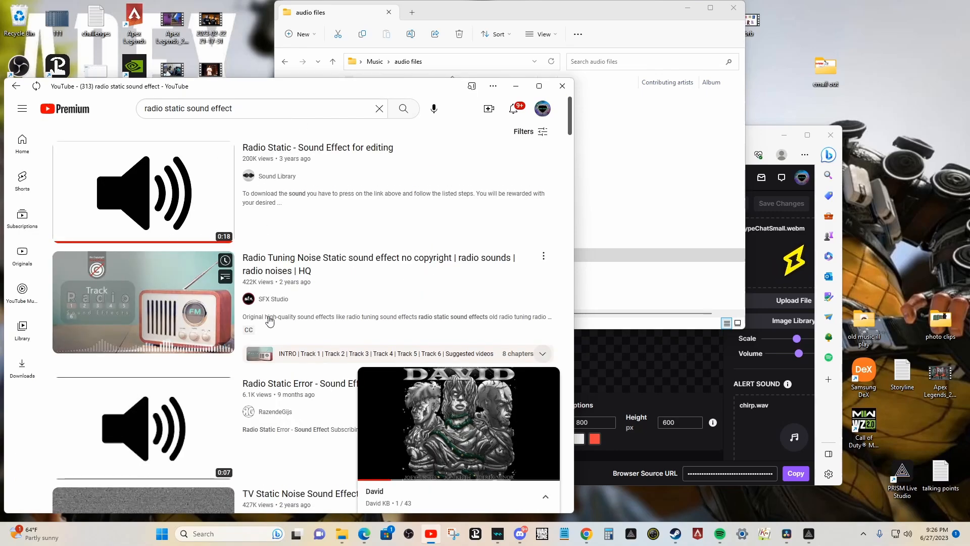
Step: Open the "Radio Static Error - Sound Effect" video from the YouTube results and bring up its share link
left_click(217, 442)
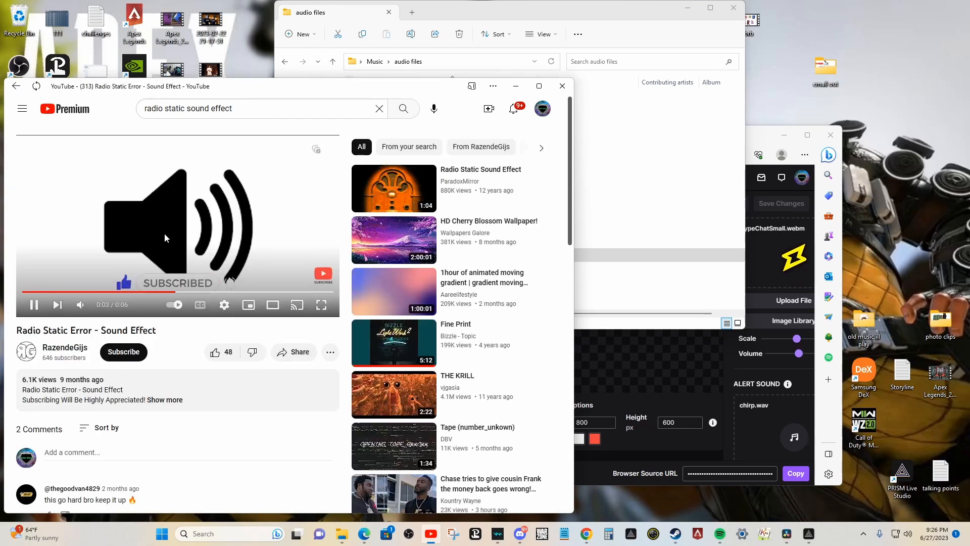
left_click(298, 352)
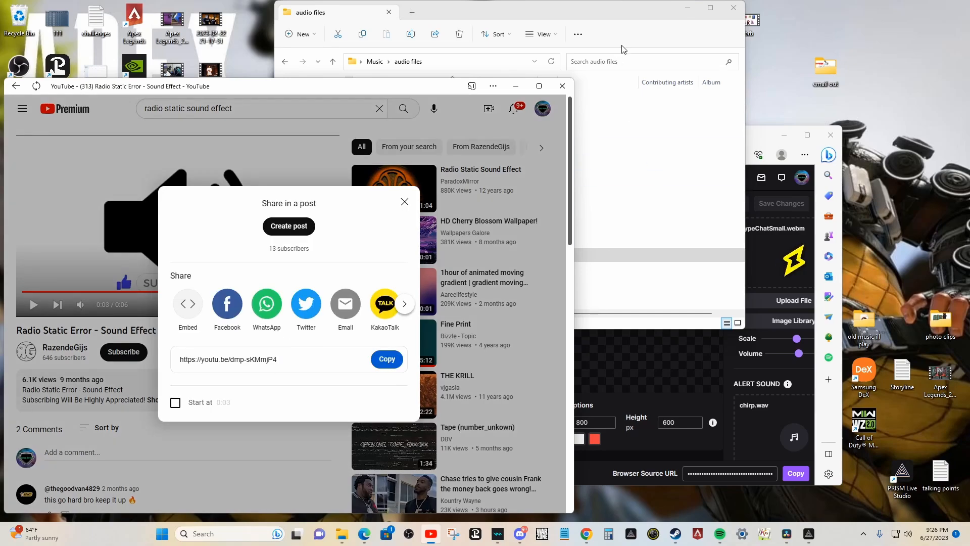
Step: Switch to Chrome, close the "Click Allow" advertising page, and clear the old link from the OnlyMP3 converter
left_click(588, 535)
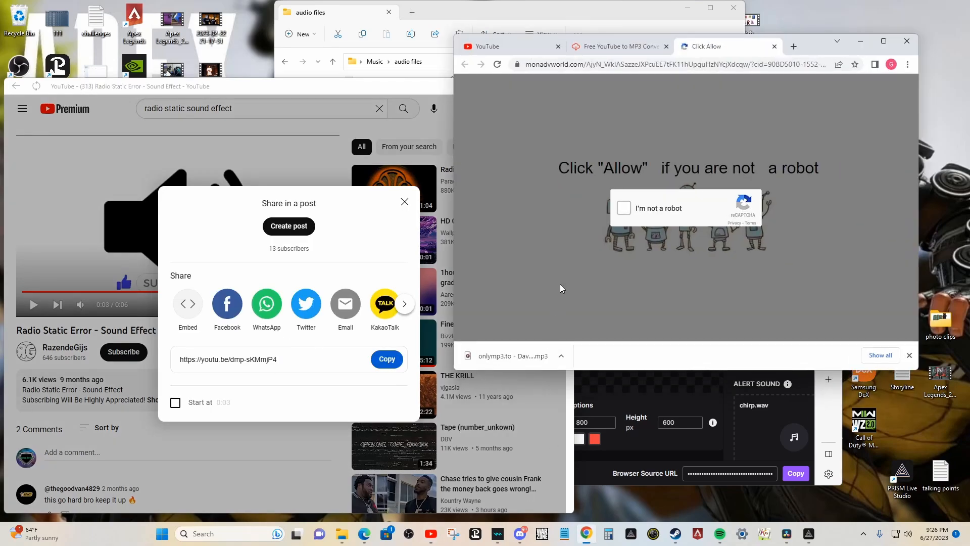
left_click(775, 47)
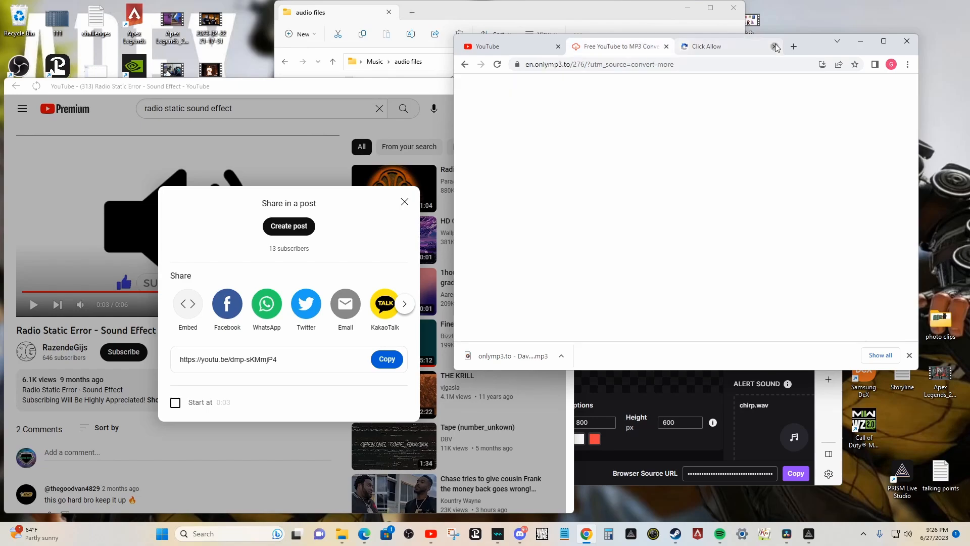
left_click_drag(639, 167, 507, 169)
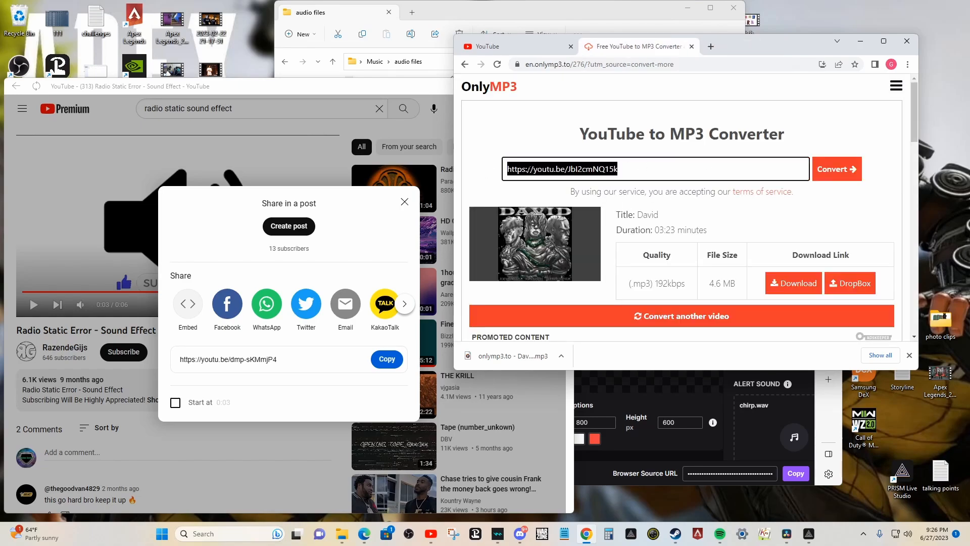
key("BackSpace")
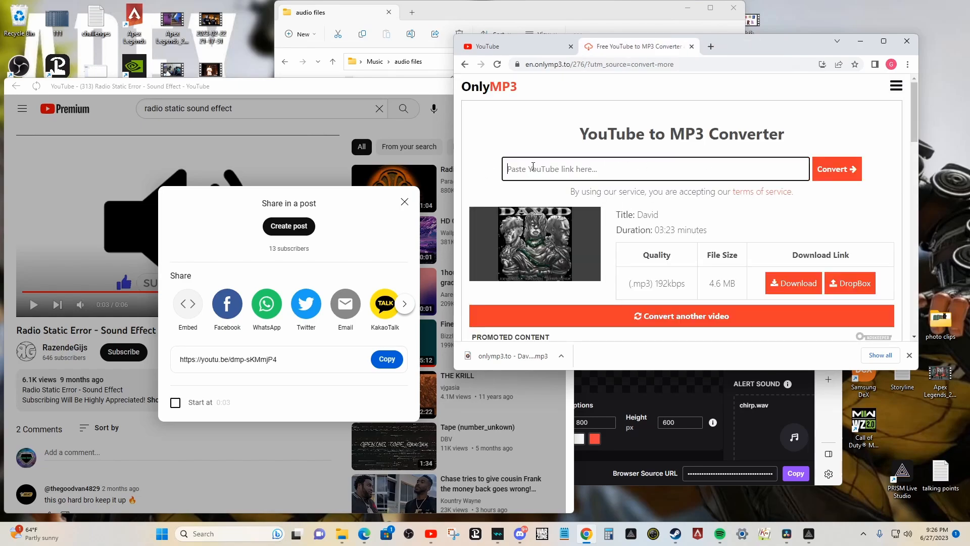
Step: Copy the Radio Static Error video's share link from YouTube and paste it into the OnlyMP3 converter
left_click(387, 358)
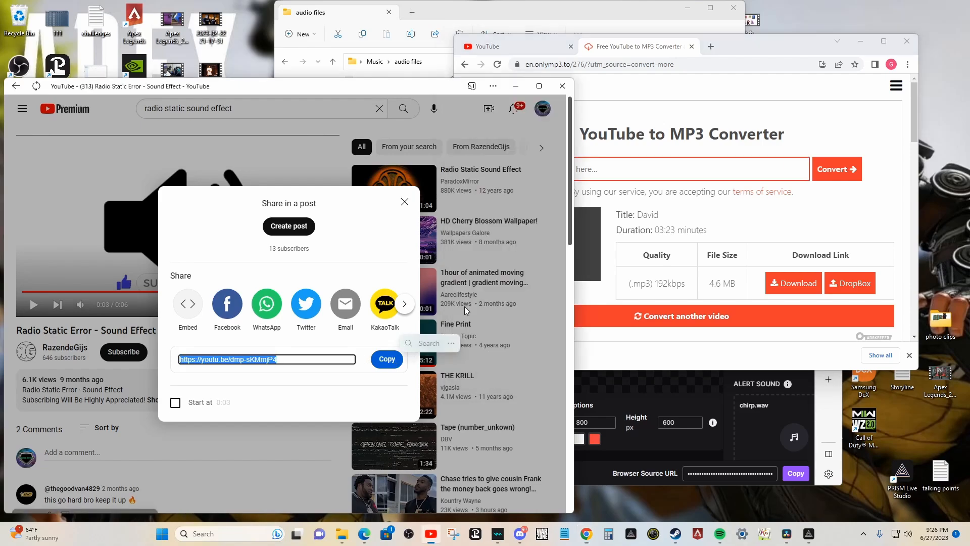
left_click(613, 174)
key("ctrl+v")
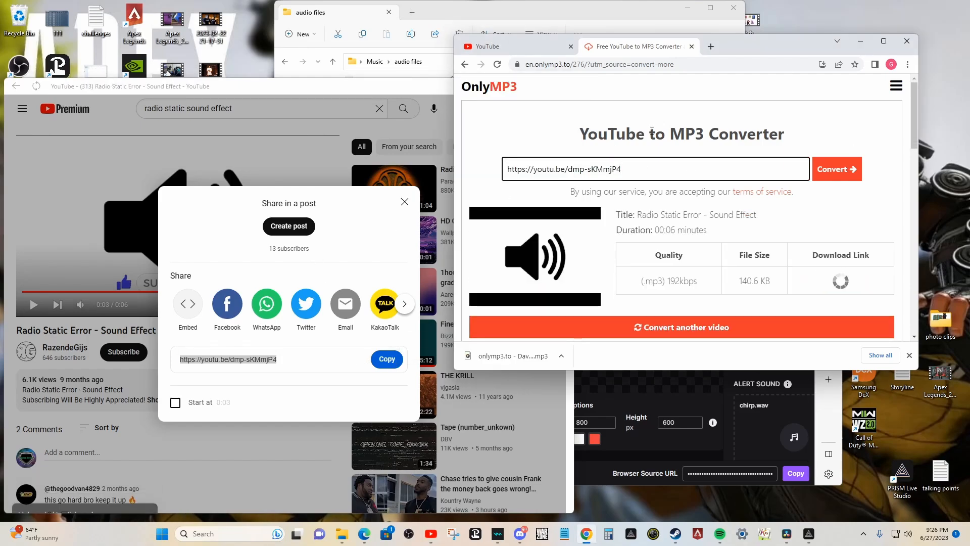
Step: Put Chrome and YouTube away, closing the share dialog, and import the Radio Static MP3 into the media pool in DaVinci Resolve
left_click(864, 40)
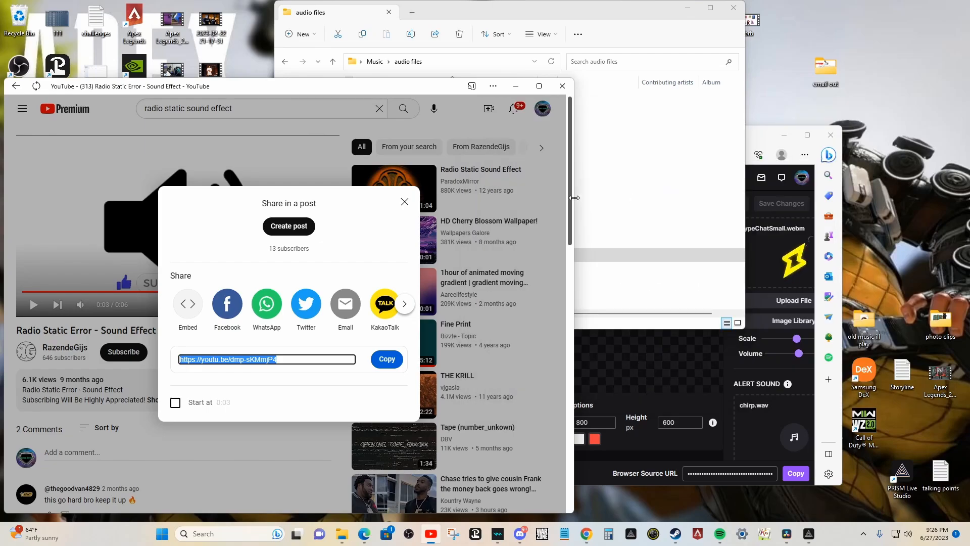
left_click(404, 202)
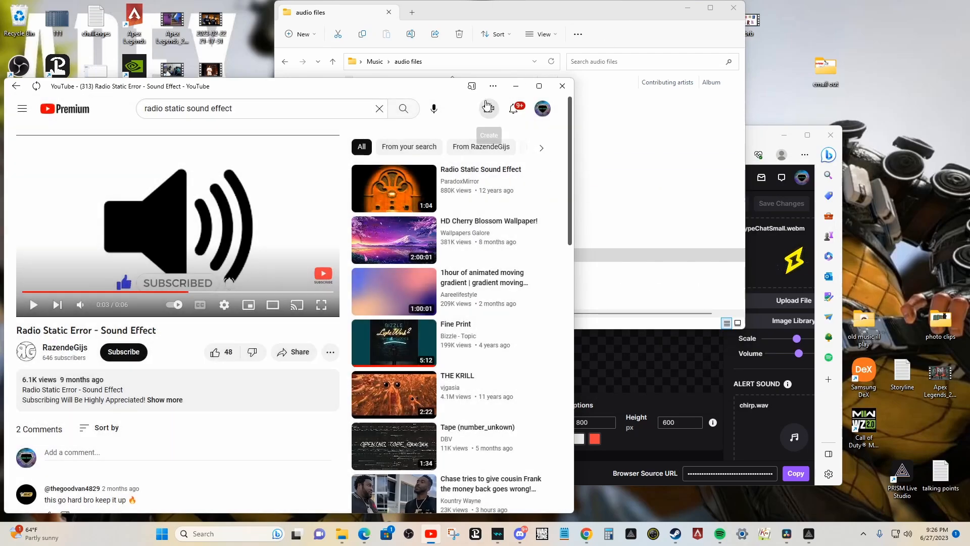
left_click(515, 86)
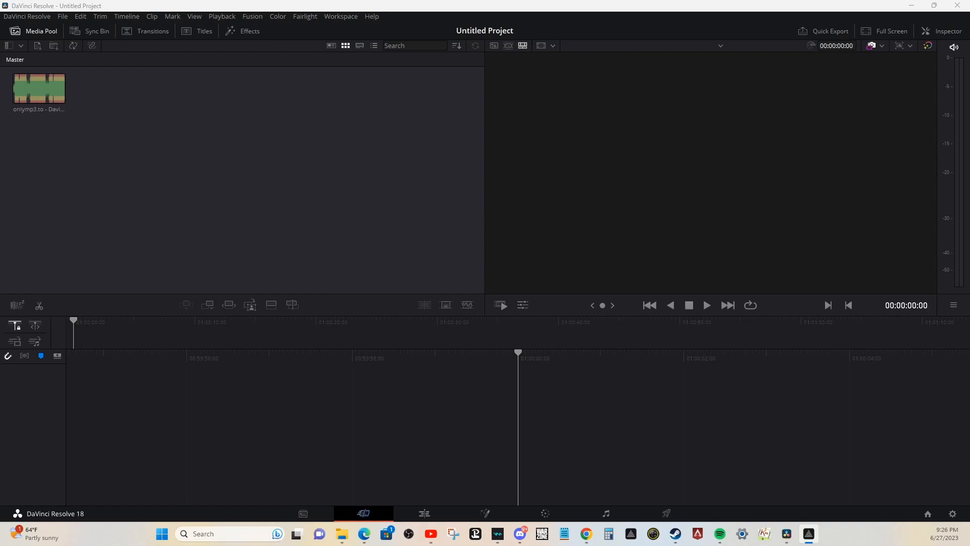
left_click_drag(934, 243, 301, 175)
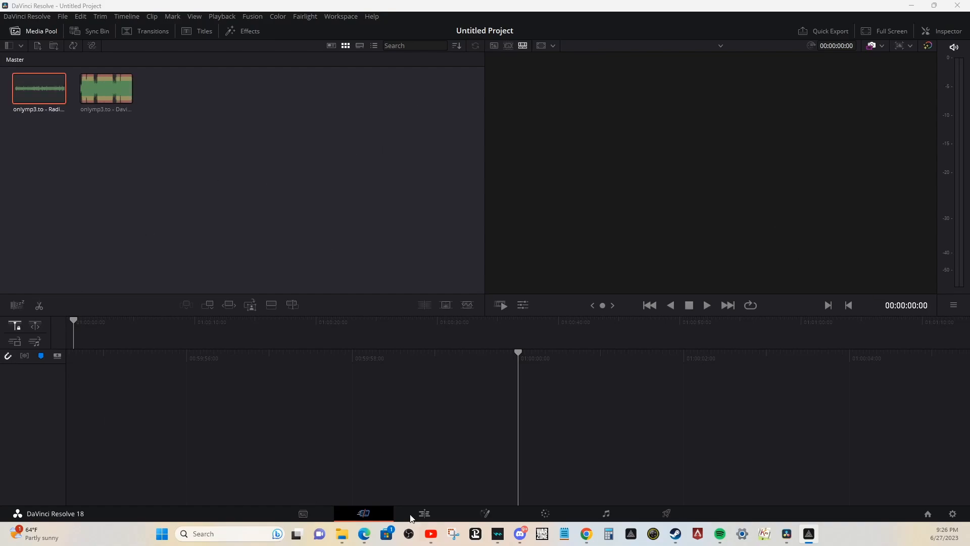
double_click(588, 9)
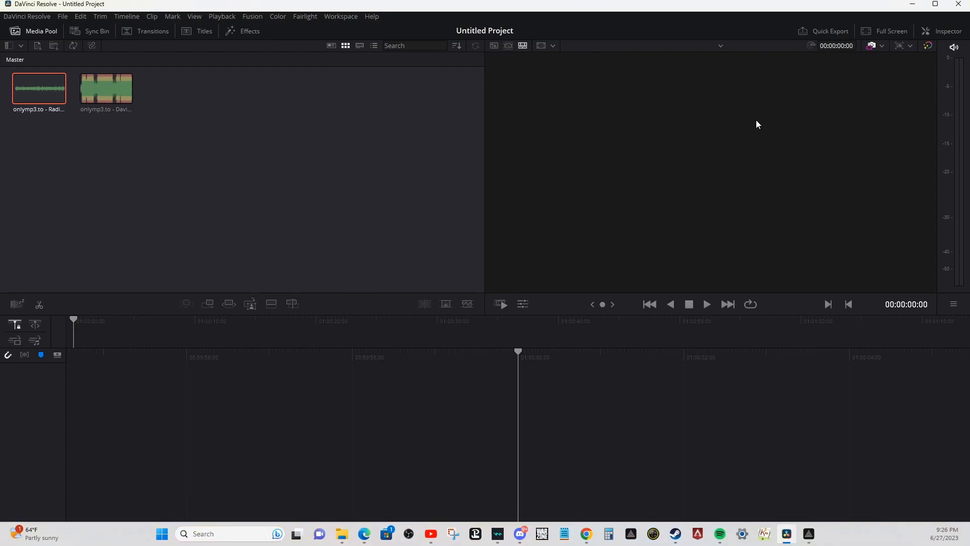
right_click(659, 8)
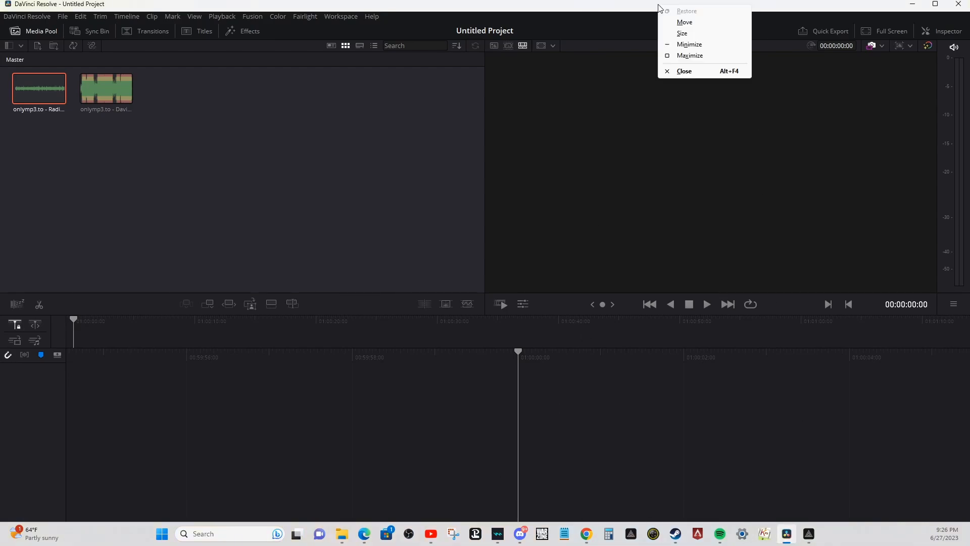
left_click(647, 6)
left_click_drag(646, 5, 563, 50)
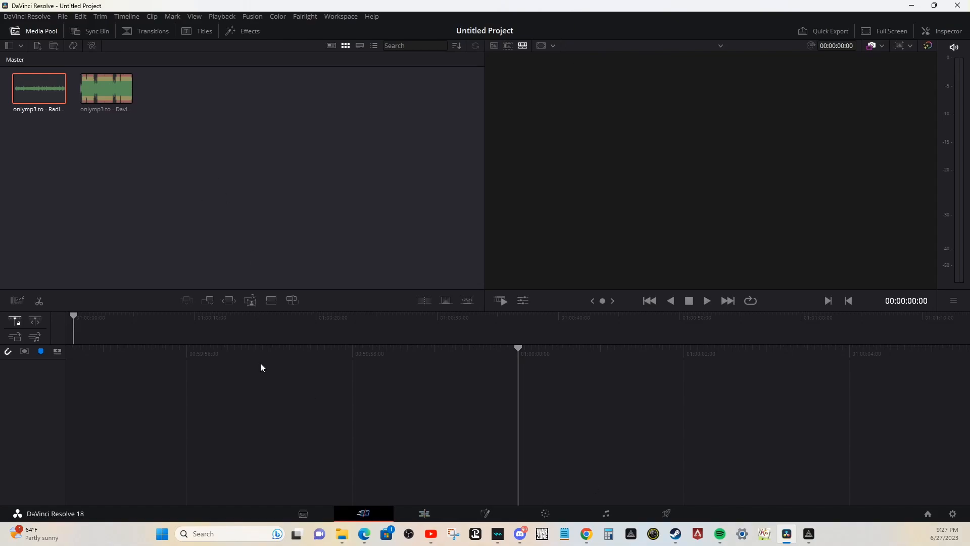
Step: On the Edit page, place the David MP3 at the timeline start on Audio 1 and the Radio Static MP3 beneath it on Audio 2
left_click(426, 514)
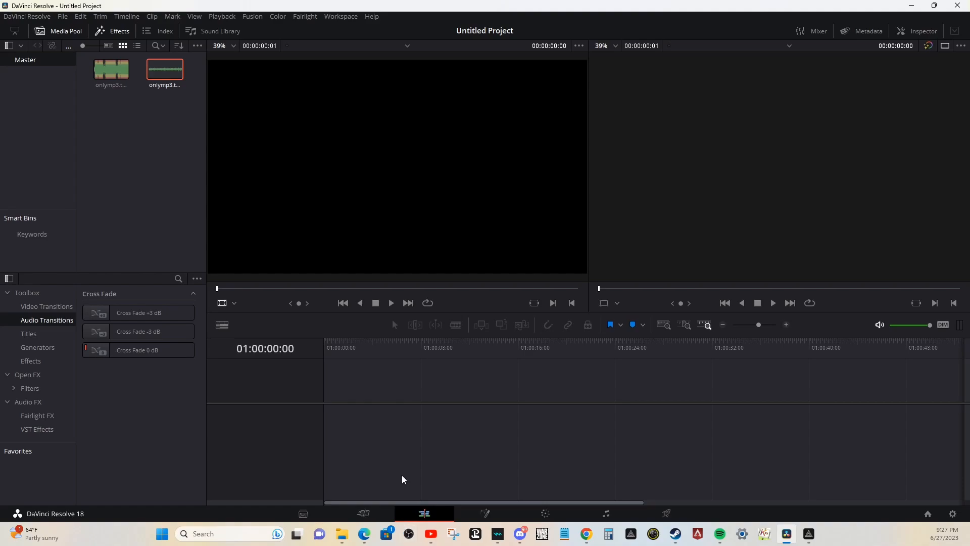
left_click_drag(111, 69, 332, 400)
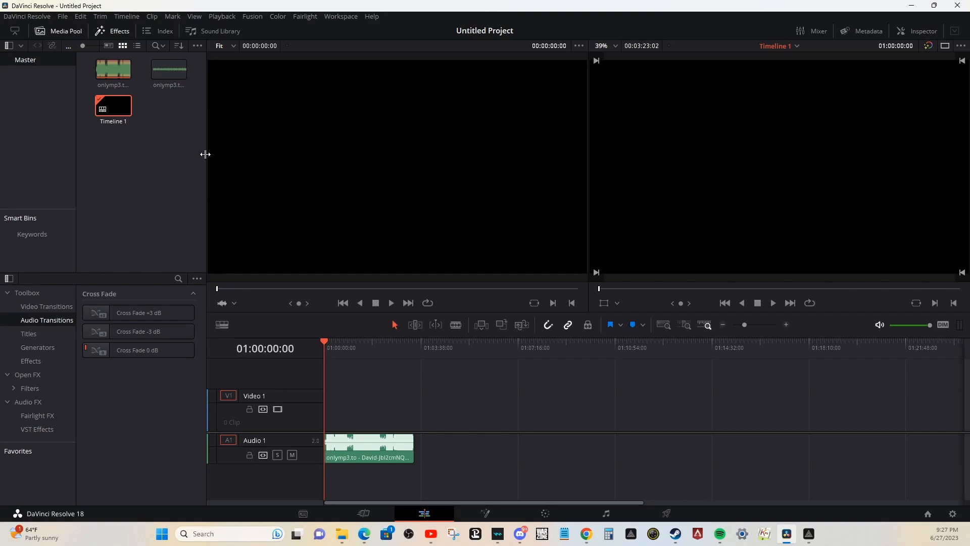
left_click(169, 71)
left_click_drag(168, 71, 327, 485)
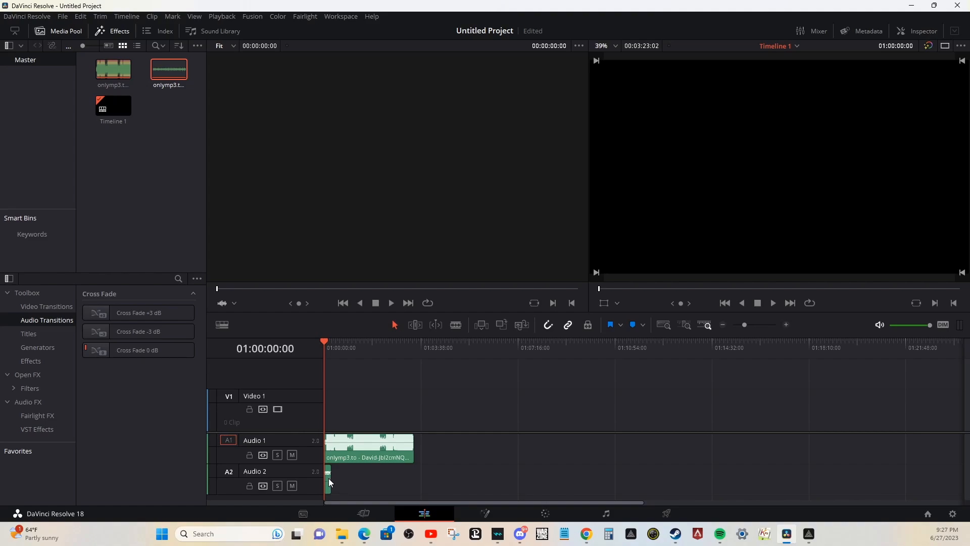
scroll(421, 437, "up", 10)
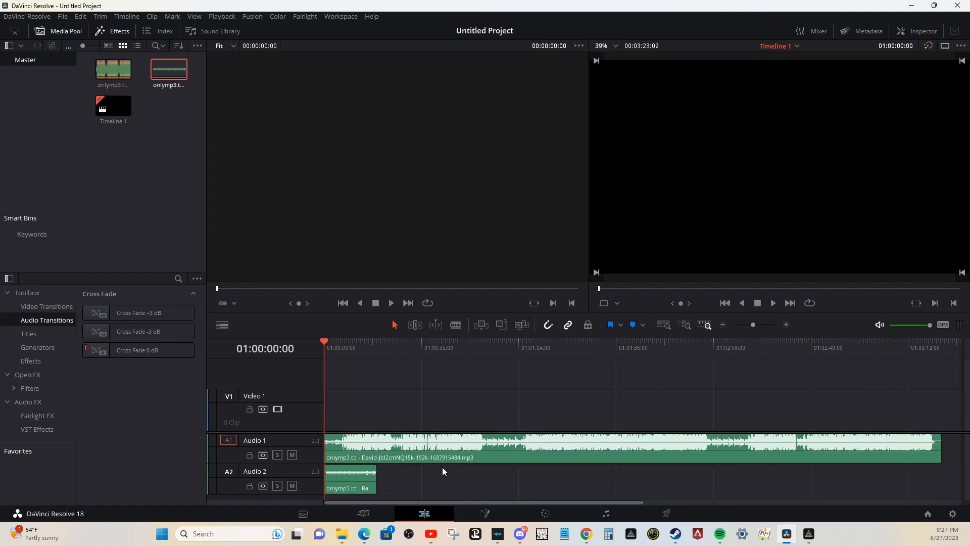
scroll(442, 467, "up", 2)
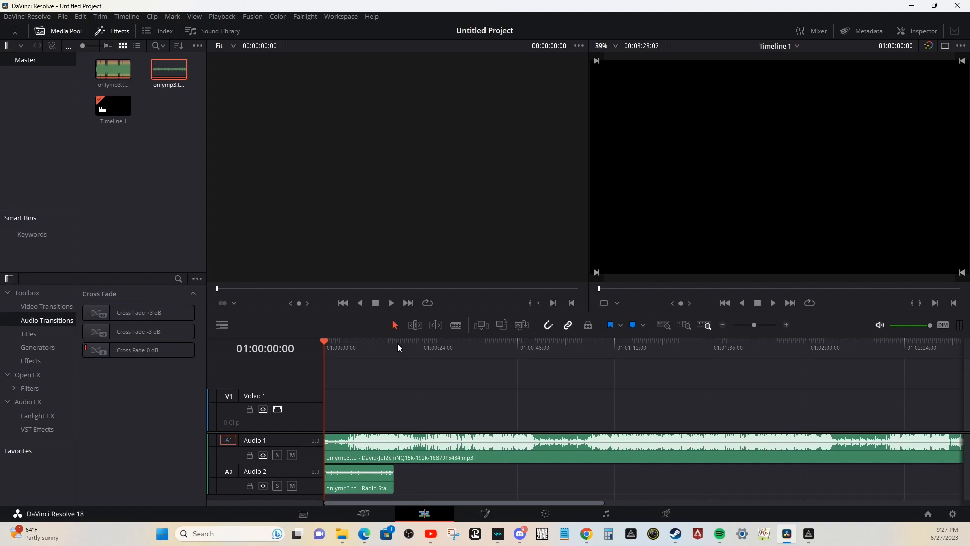
Step: Play through the song to find the wanted section, and split the David clip at 01:00:36:19 and about 01:00:22
left_click(392, 474)
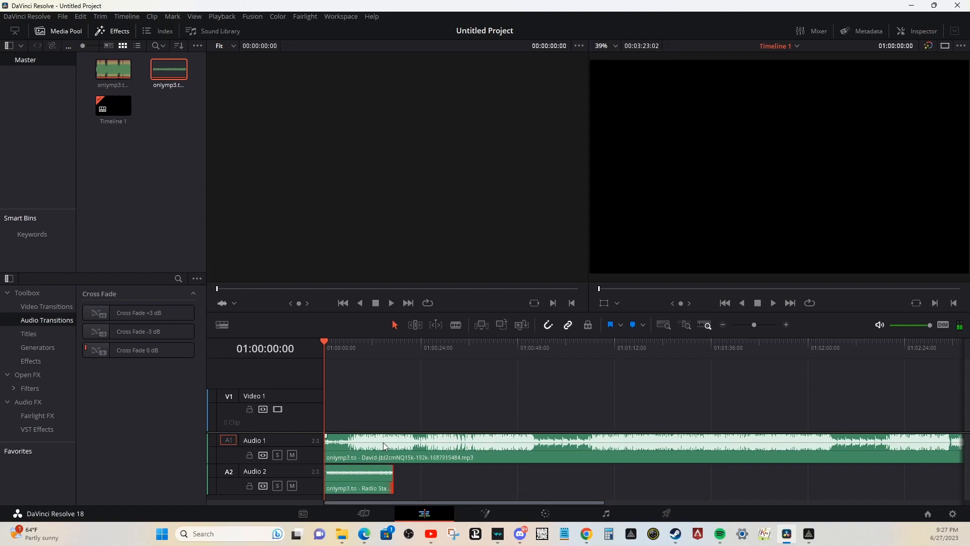
left_click(775, 302)
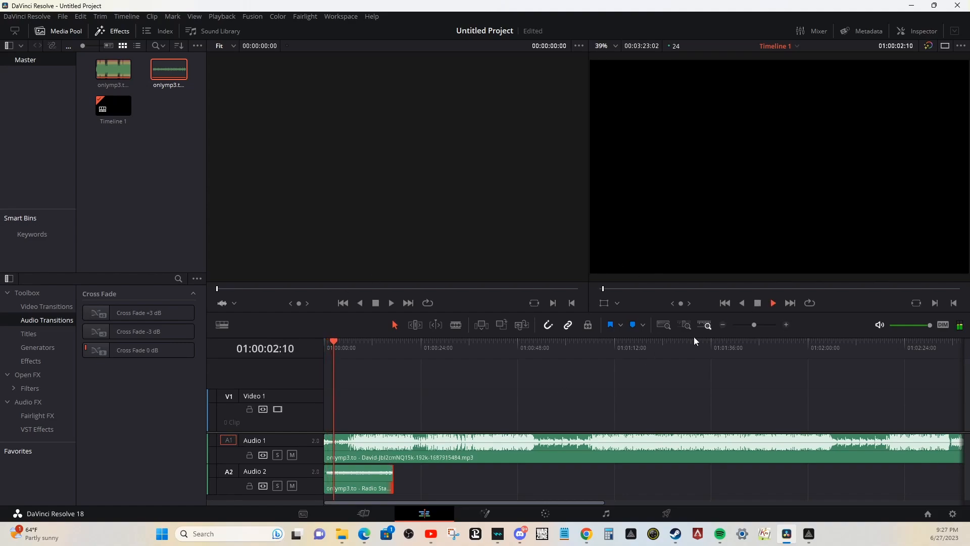
left_click(757, 303)
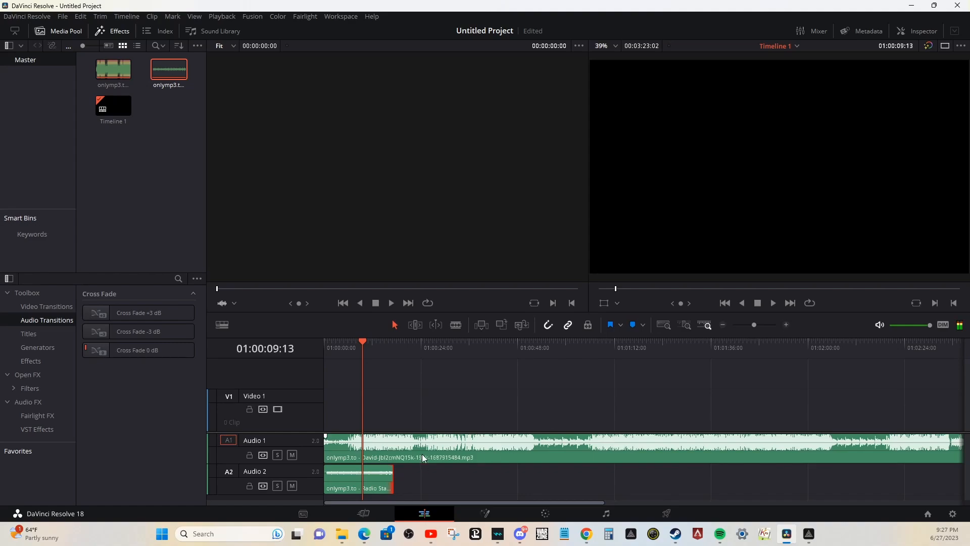
left_click_drag(365, 341, 411, 346)
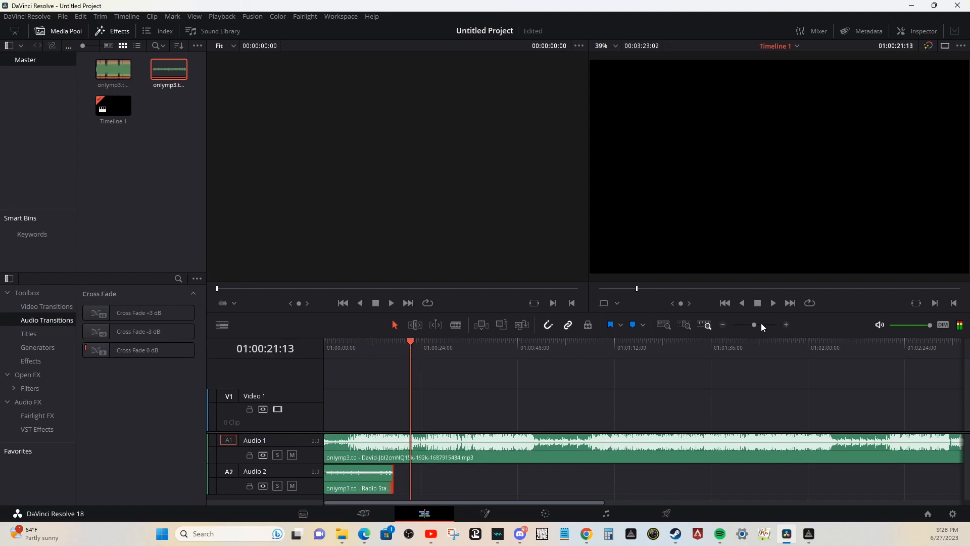
left_click(773, 303)
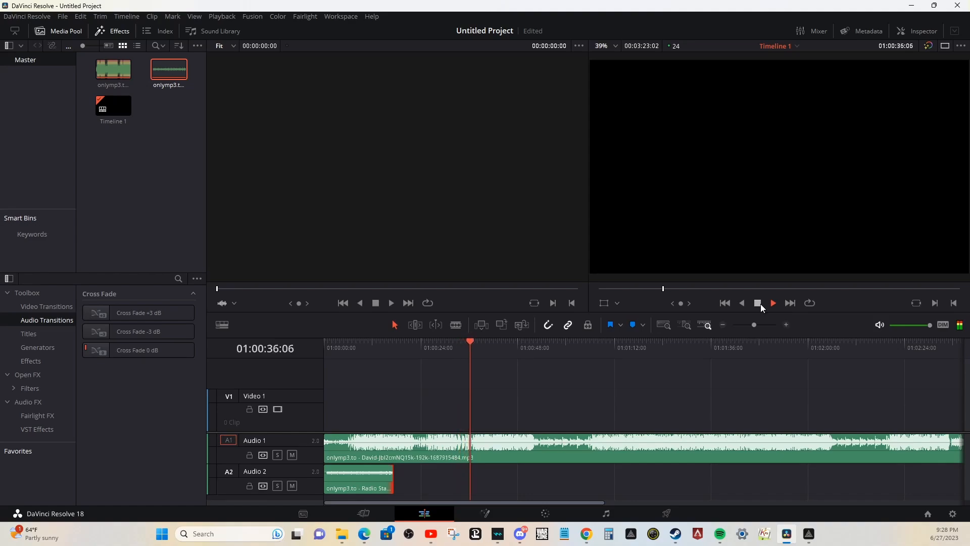
left_click(456, 325)
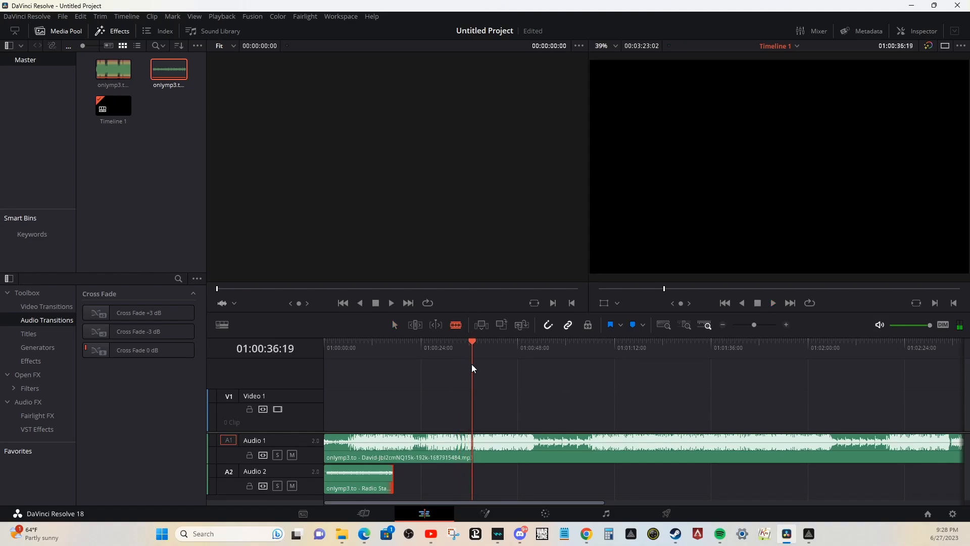
left_click(473, 453)
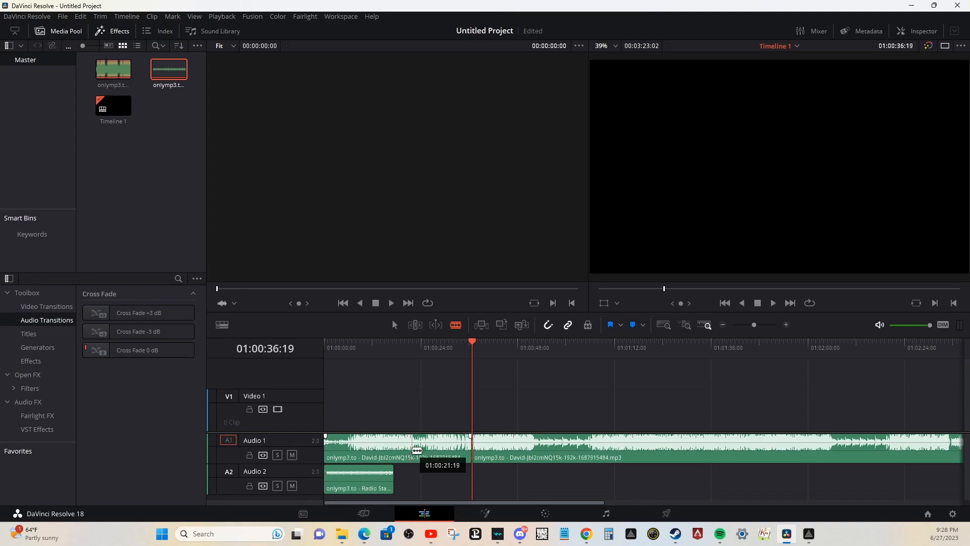
left_click(412, 451)
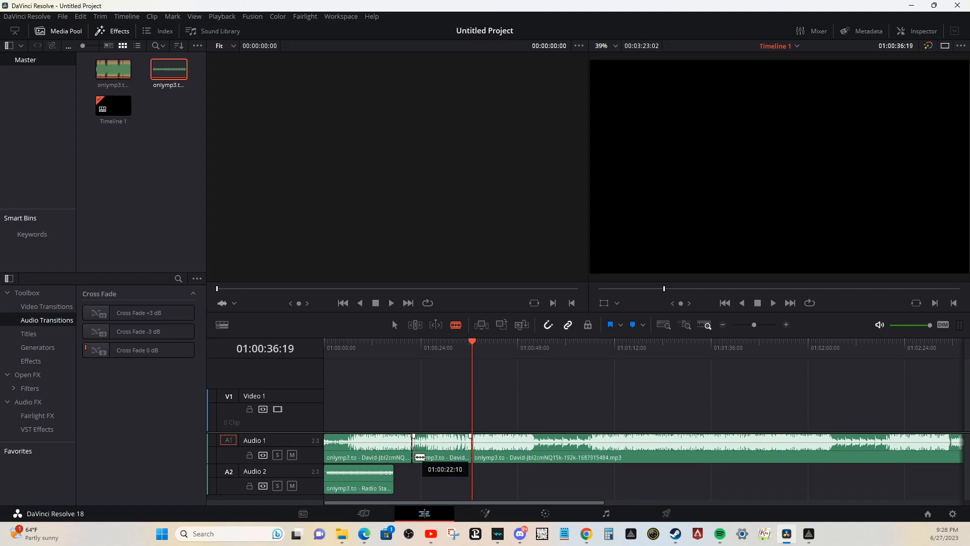
Step: Ripple-delete the David clip's pieces before and after the chosen section, keeping only the middle segment on Audio 1
left_click(396, 324)
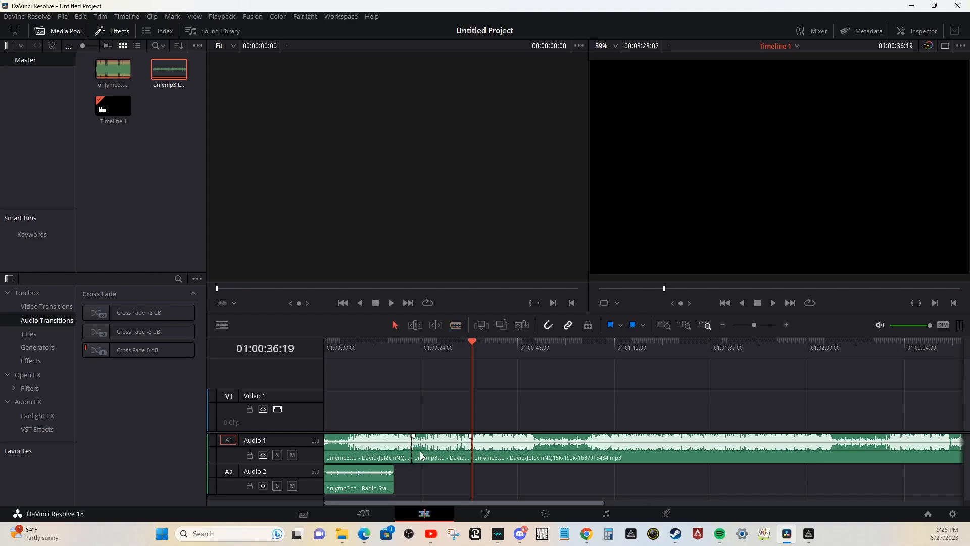
left_click(376, 452)
key("Delete")
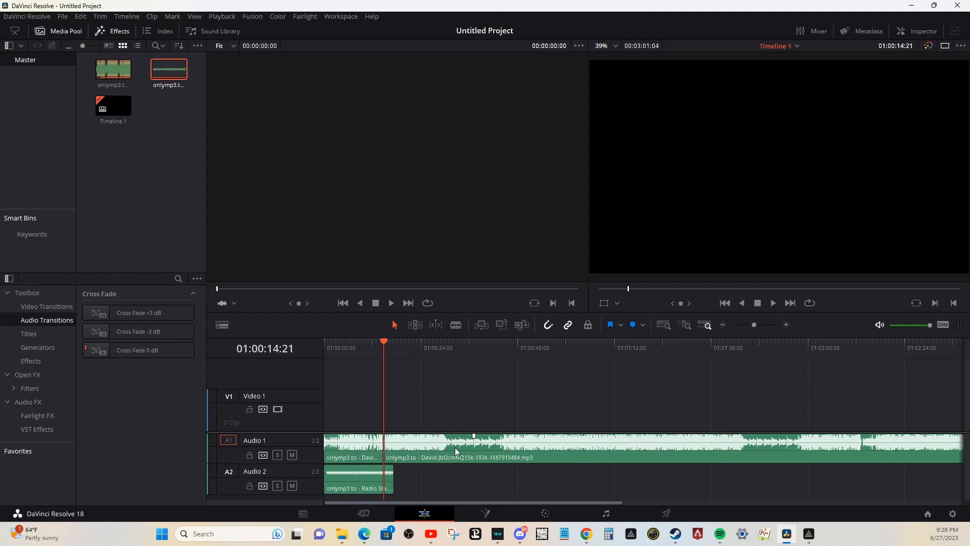
left_click(451, 450)
key("Delete")
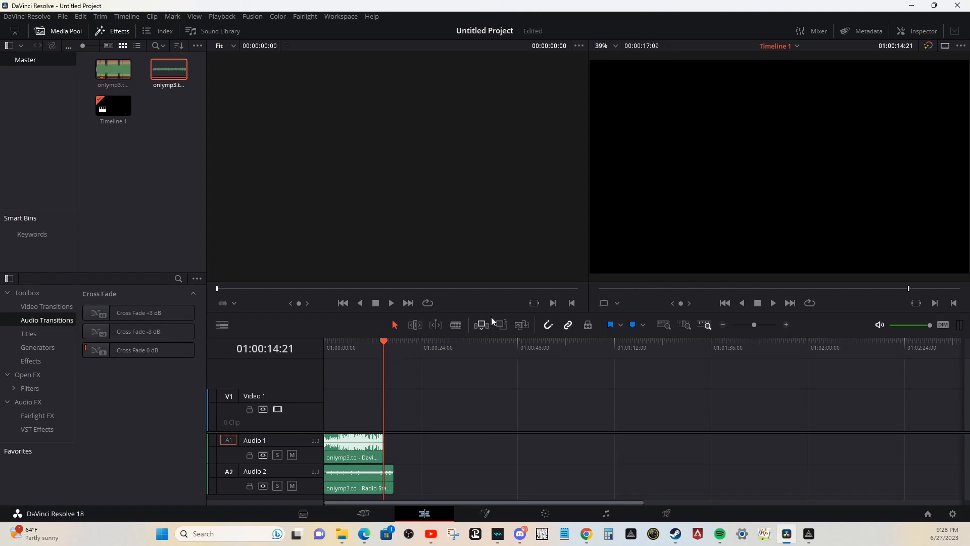
Step: Preview the two tracks from the start and trim the Radio Static clip's end to match the end of the David clip
left_click(726, 304)
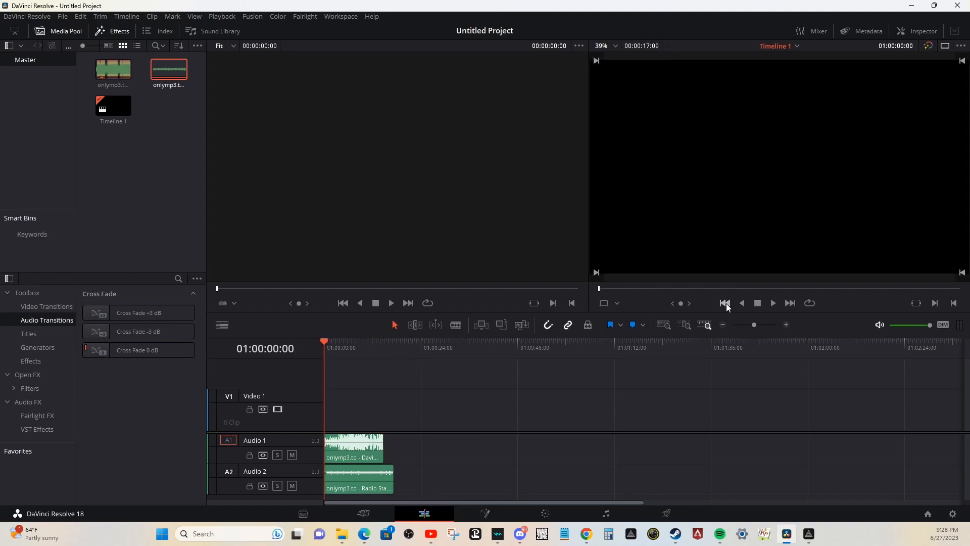
left_click(775, 303)
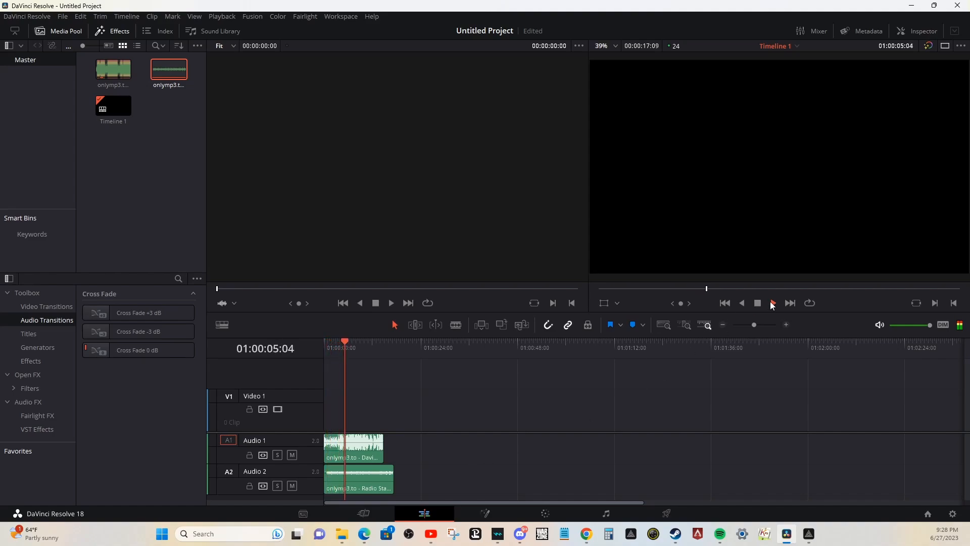
left_click(758, 303)
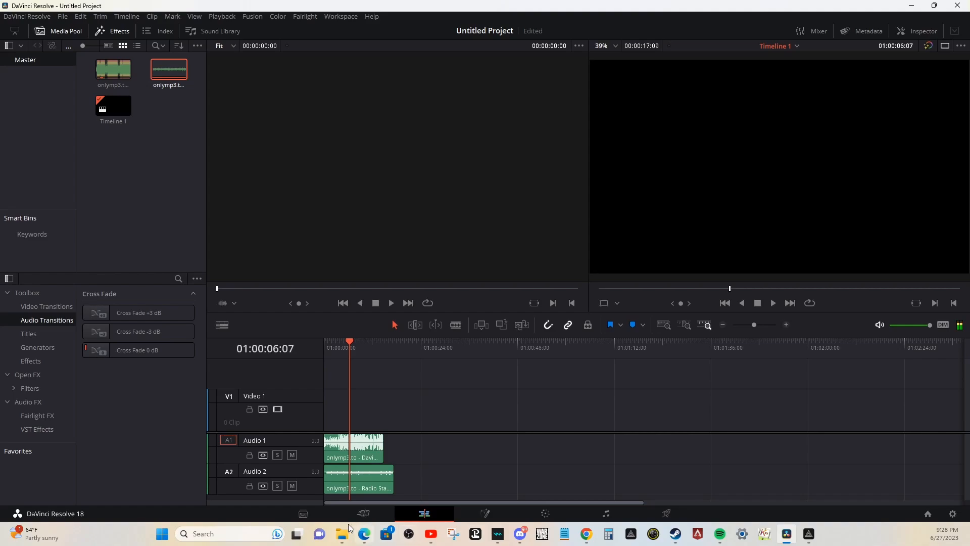
left_click_drag(388, 473, 383, 473)
scroll(365, 479, "up", 5)
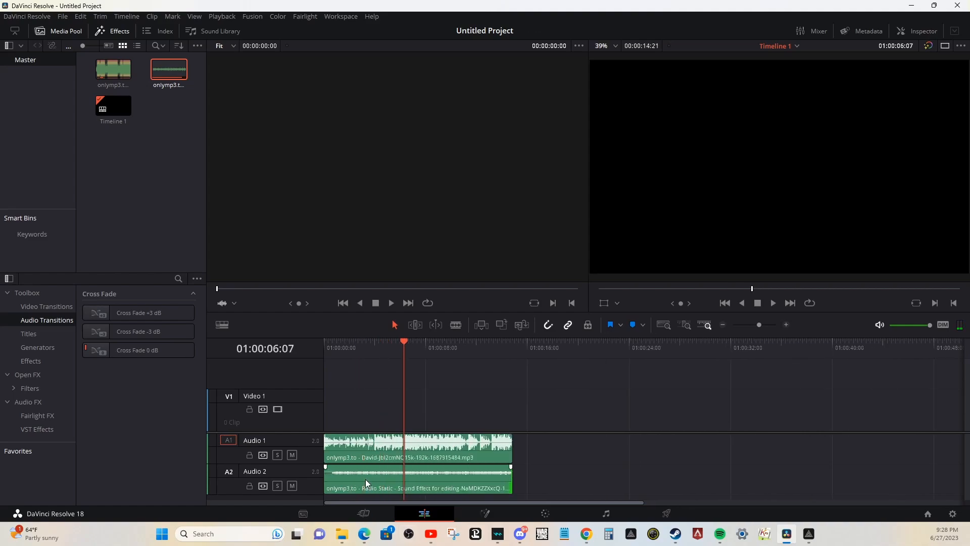
Step: Trim the start off the Radio Static clip, align it with the timeline start, and extend its end to match the David clip
left_click_drag(324, 473, 339, 474)
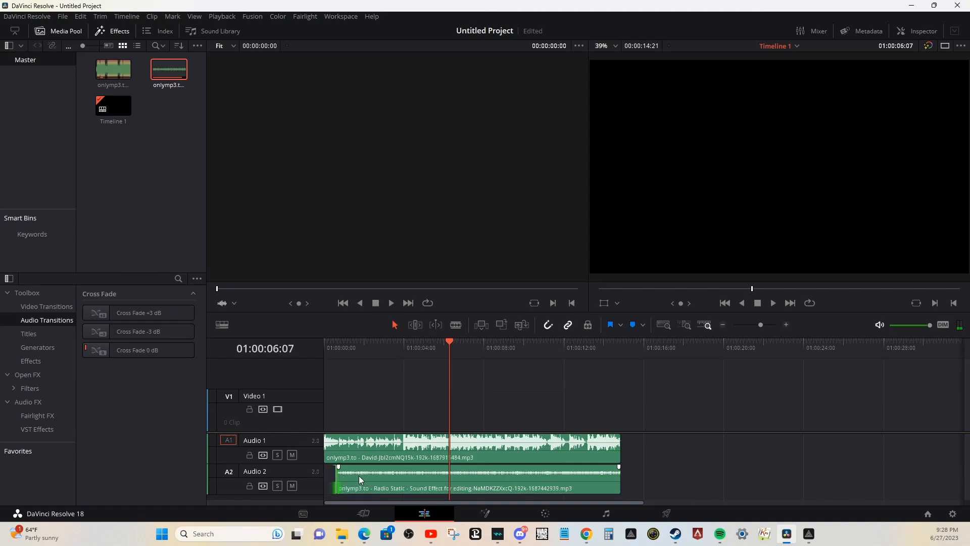
key("ctrl+z")
left_click(358, 480)
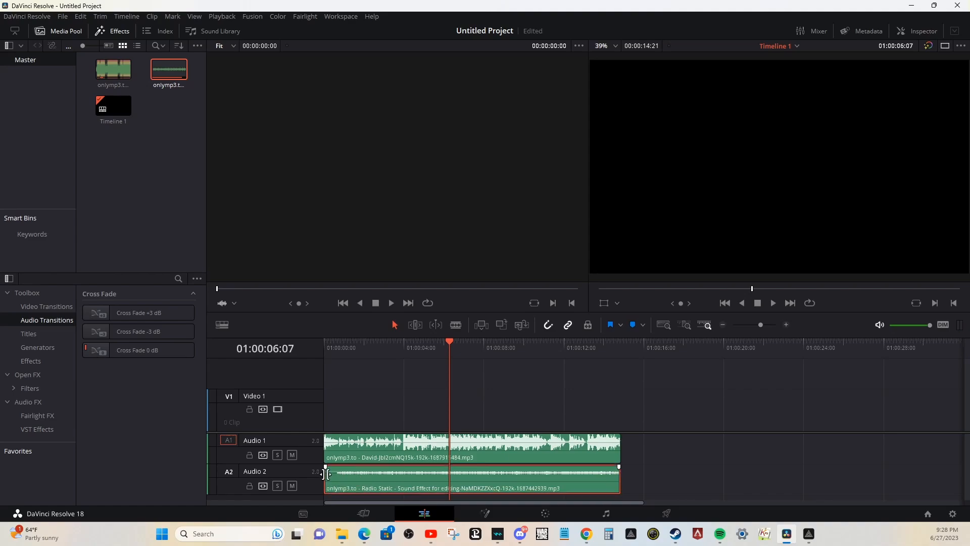
left_click_drag(329, 474, 381, 479)
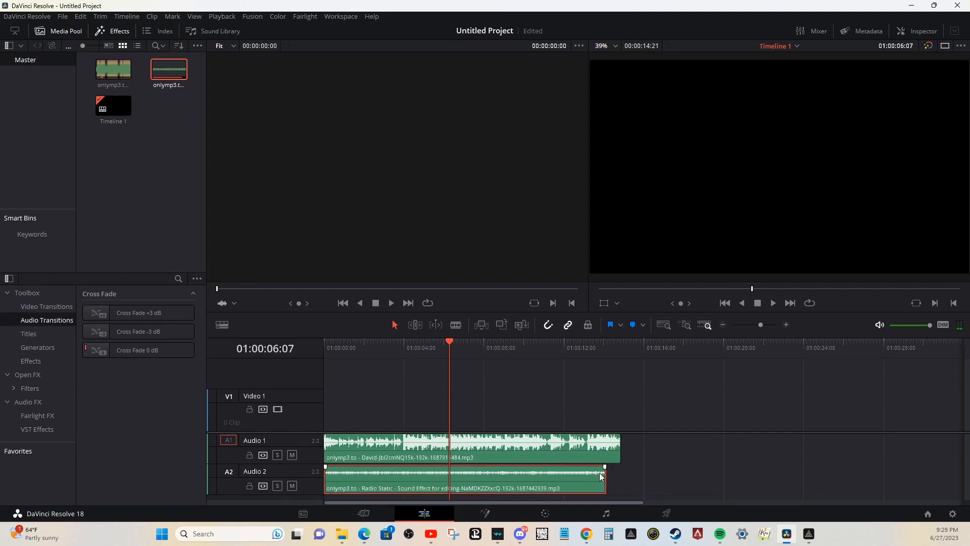
key("ctrl+s")
left_click_drag(605, 479, 621, 477)
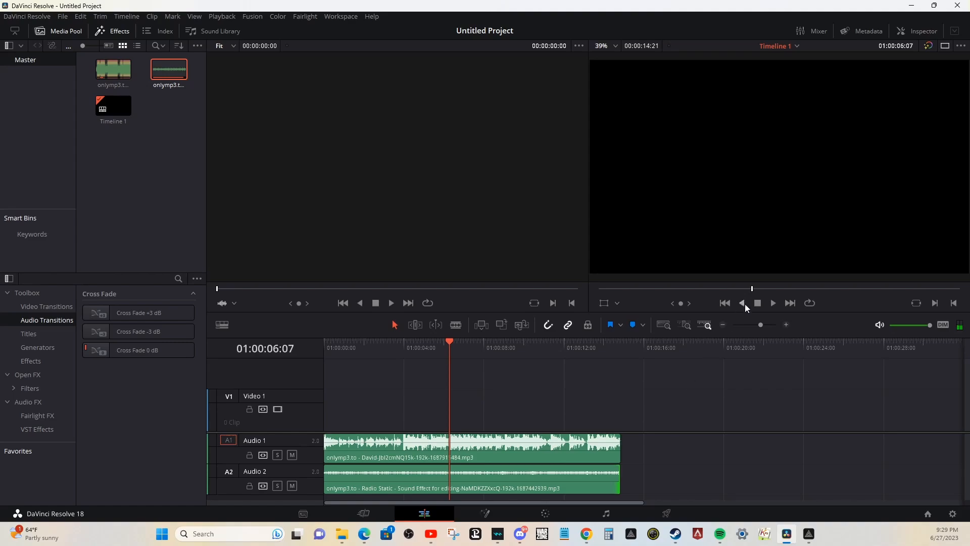
Step: Play a short stretch of both tracks to compare the levels of the David and Radio Static clips
left_click(772, 303)
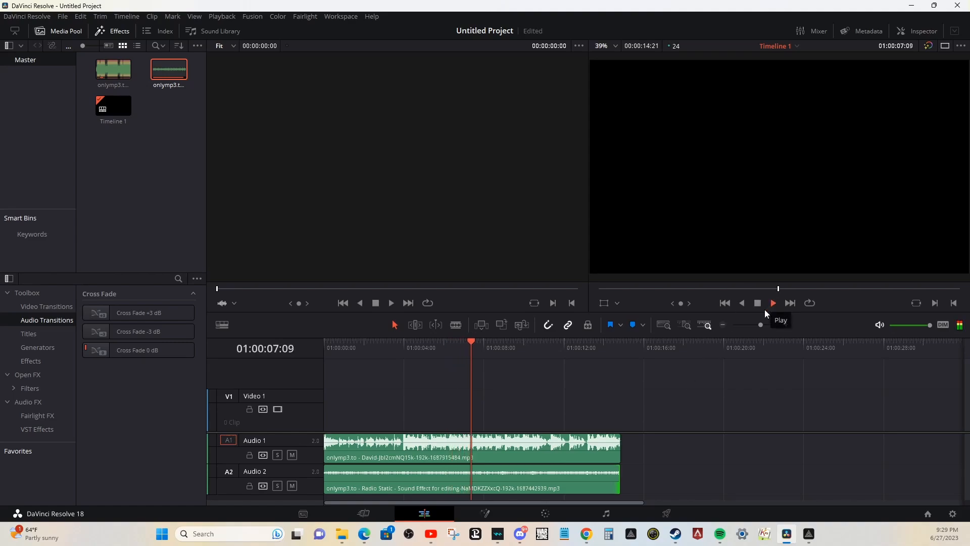
left_click(757, 304)
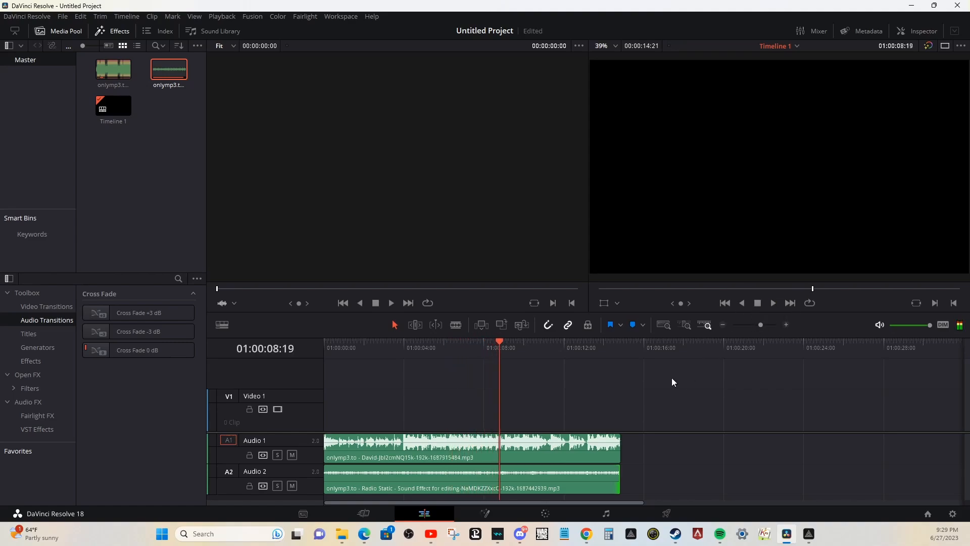
left_click(407, 478)
left_click(431, 437)
left_click(437, 476)
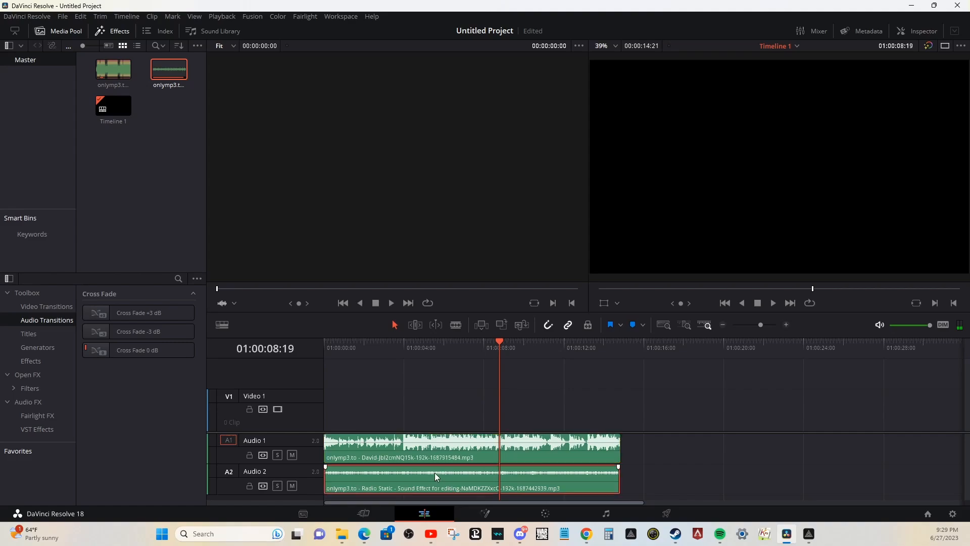
left_click(441, 440)
left_click(420, 480)
left_click(441, 446)
left_click(430, 489)
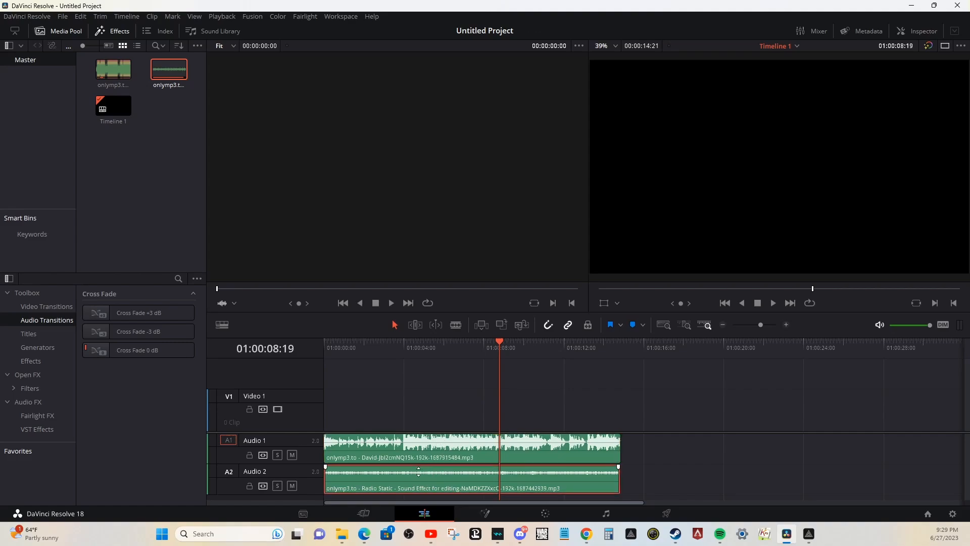
left_click(442, 441)
Step: Show the Radio Static clip's audio properties and raise its volume to 9.20
left_click(443, 478)
left_click(923, 31)
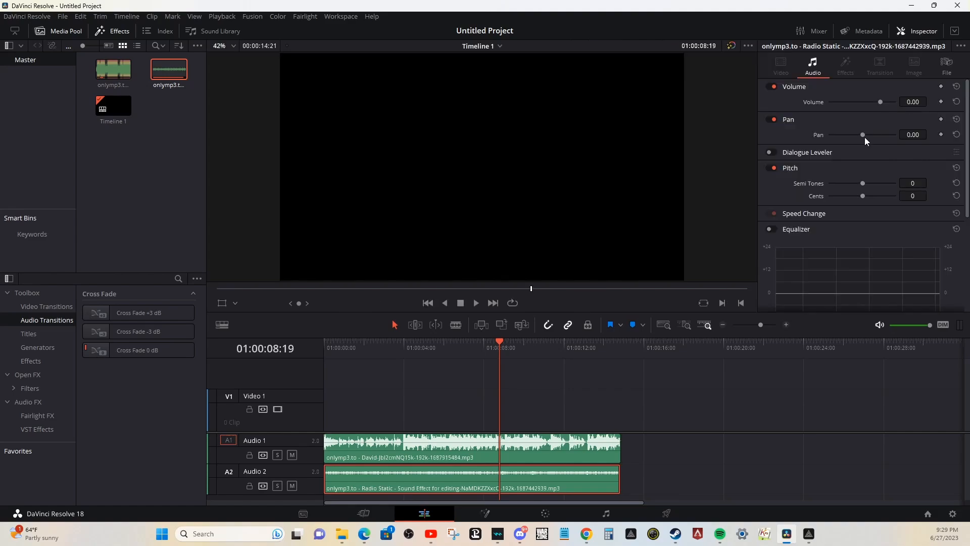
left_click_drag(913, 101, 930, 102)
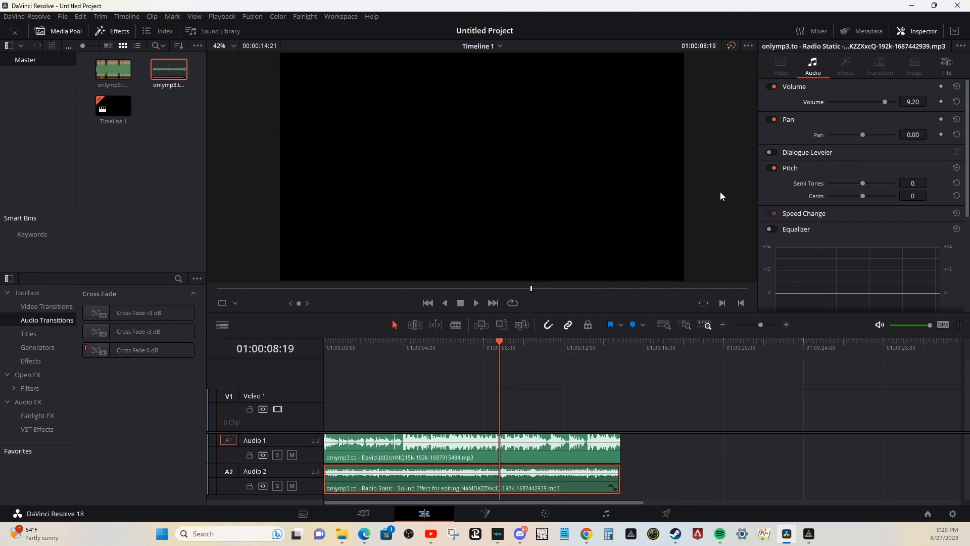
Step: Mark the out point at 01:00:08:19, and set the Radio Static clip's volume to 7.20 after playing the mix from the start
left_click(740, 303)
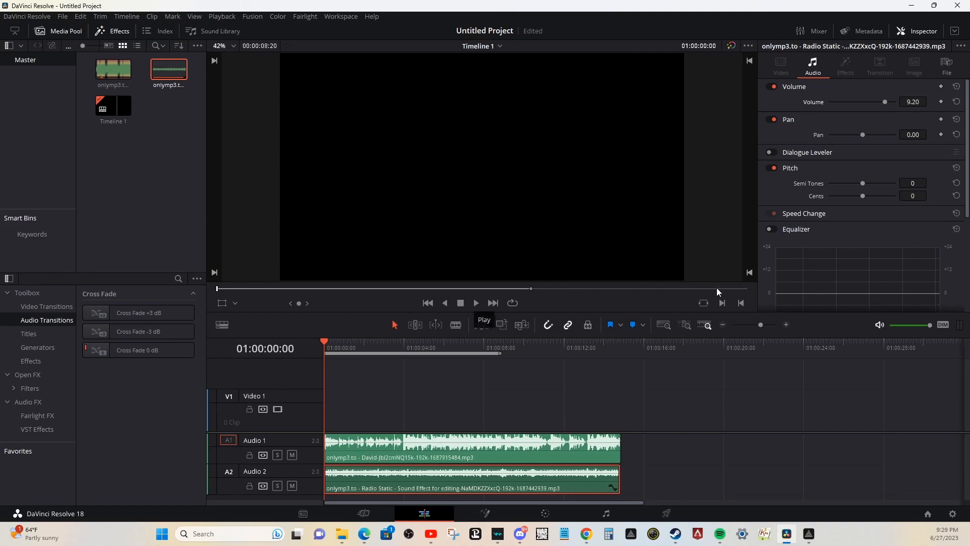
left_click(476, 304)
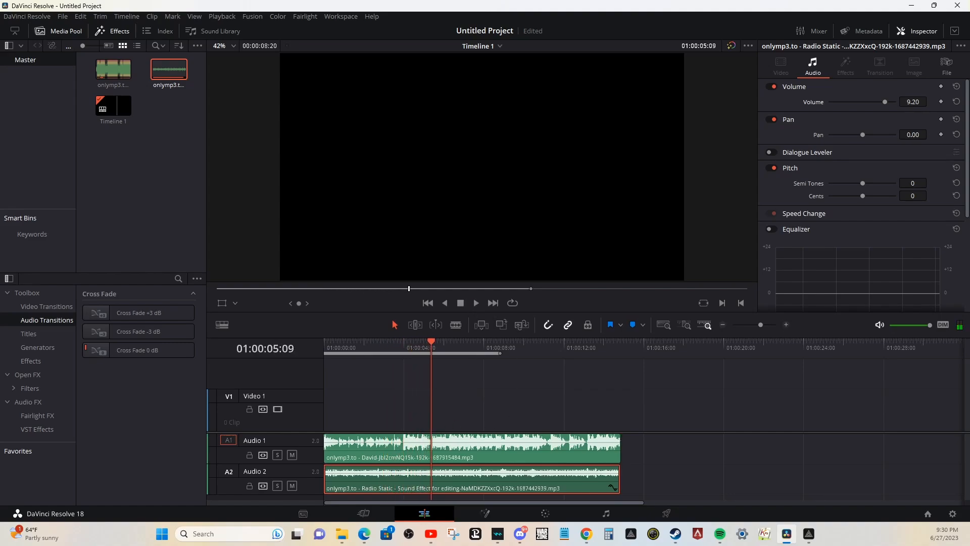
left_click_drag(919, 103, 915, 102)
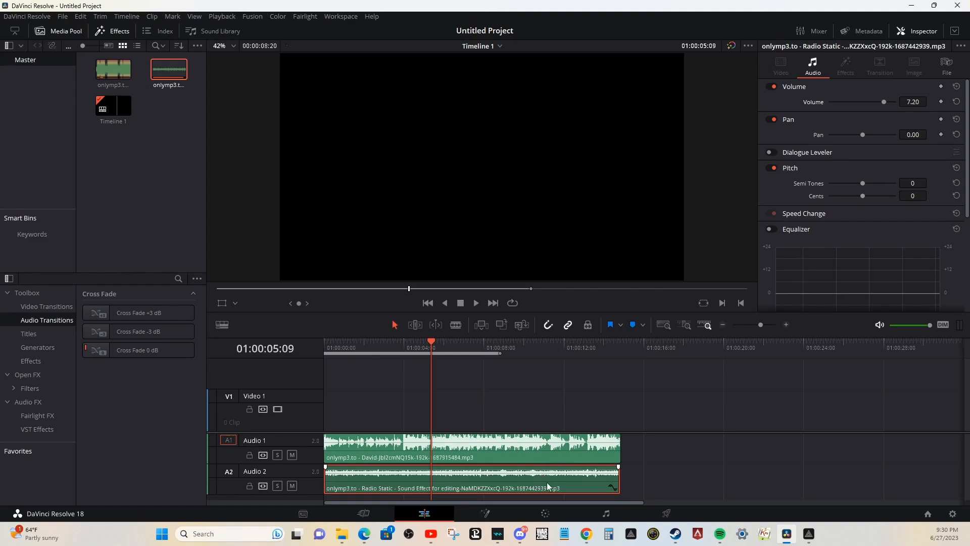
Step: On the Deliver page, choose the Audio Only render preset and set the audio export format to MP3
left_click(666, 514)
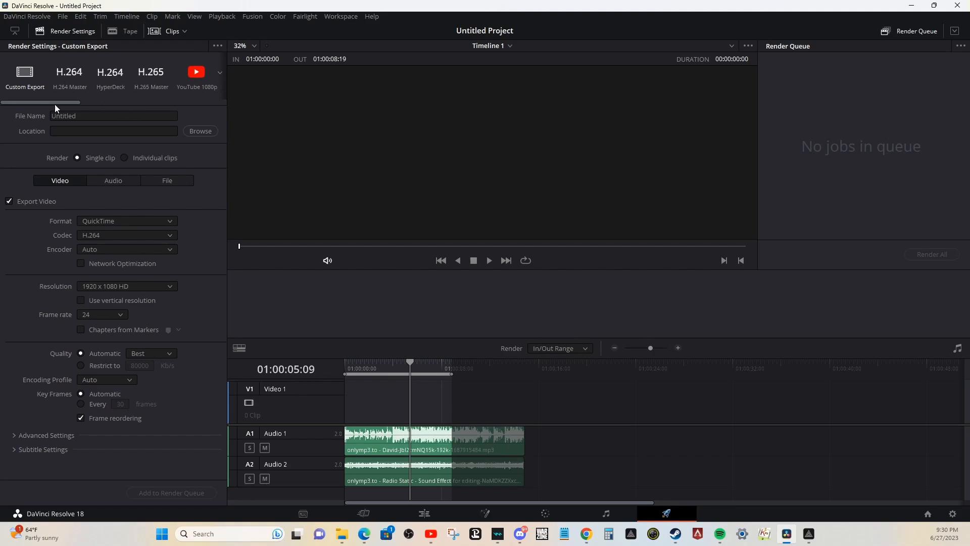
left_click_drag(55, 105, 186, 112)
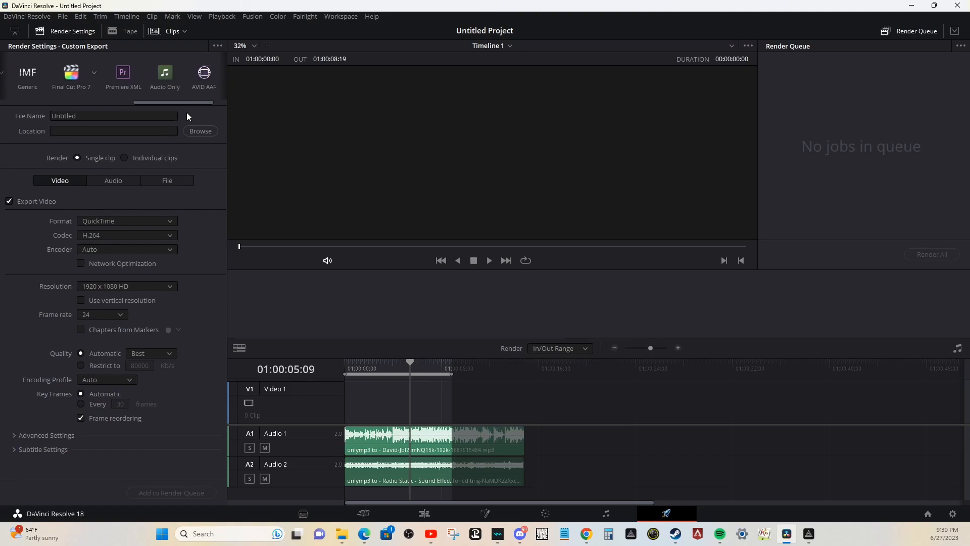
left_click(165, 75)
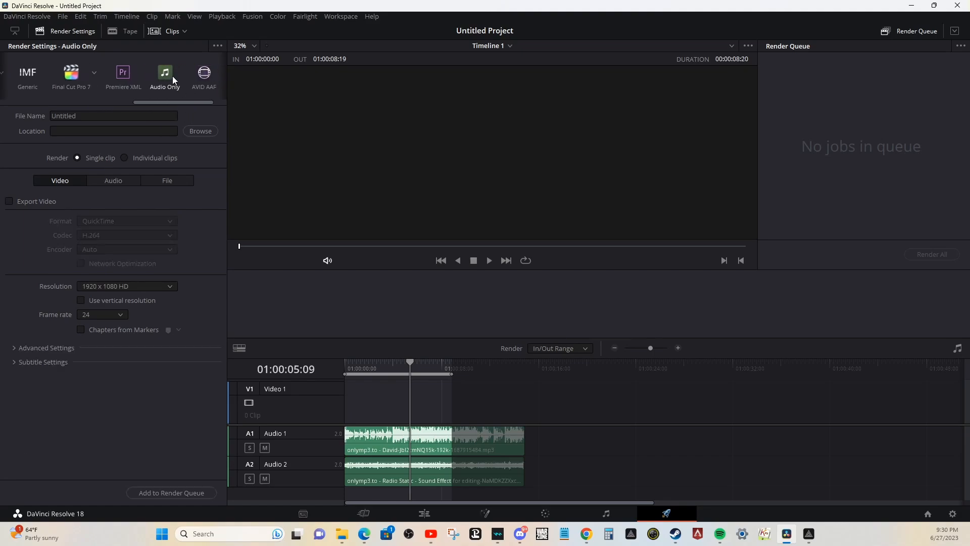
left_click(119, 180)
left_click(106, 223)
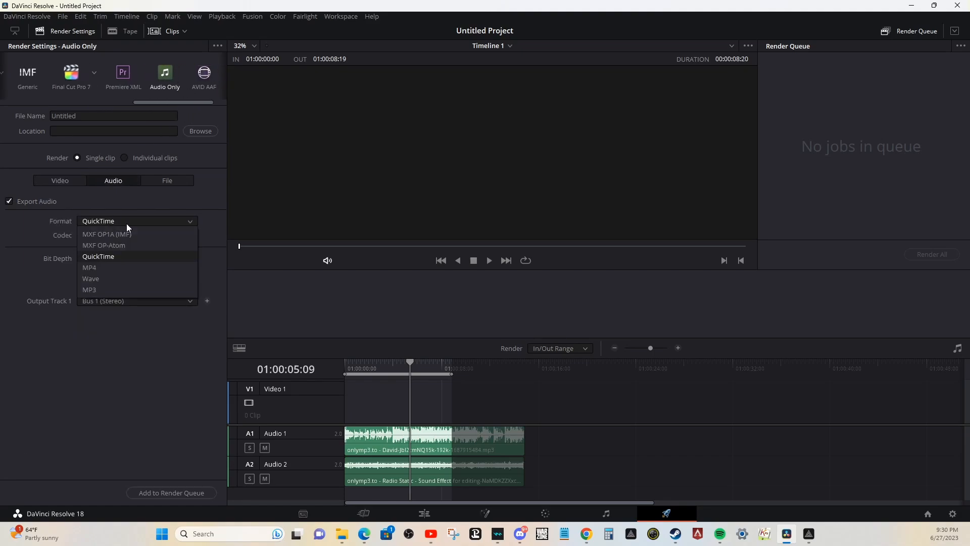
left_click(95, 288)
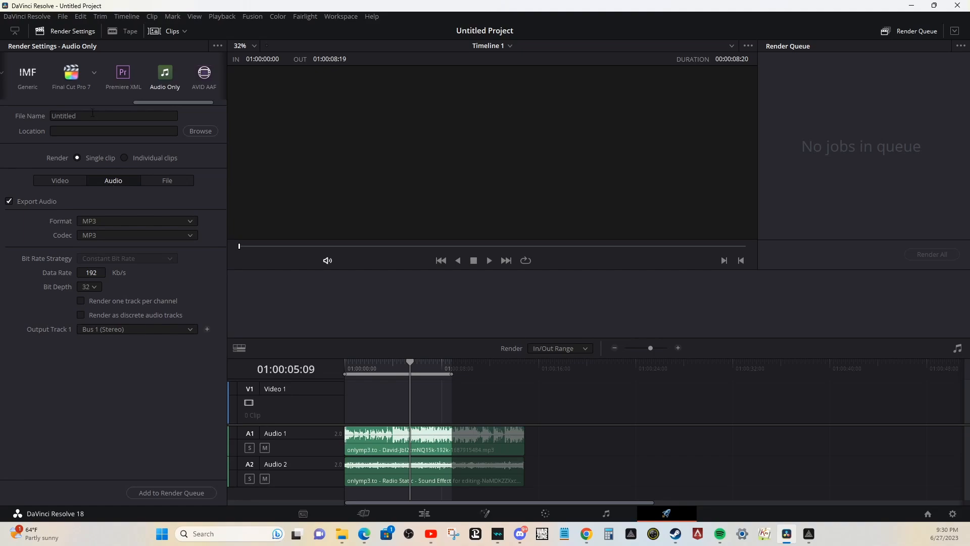
Step: Name the export file david and set its destination to the audio files folder in Music
left_click(157, 116)
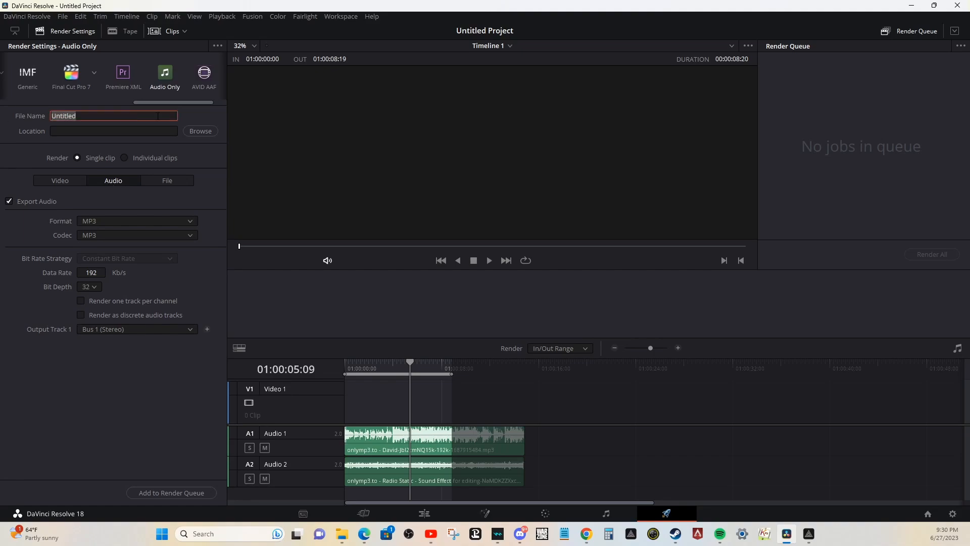
type("david")
left_click(196, 132)
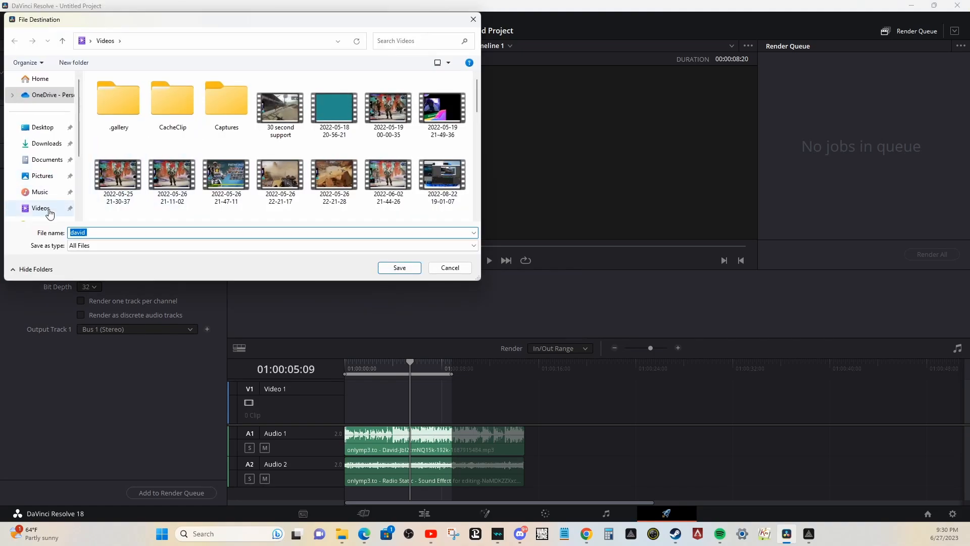
scroll(50, 212, "down", 3)
left_click(46, 192)
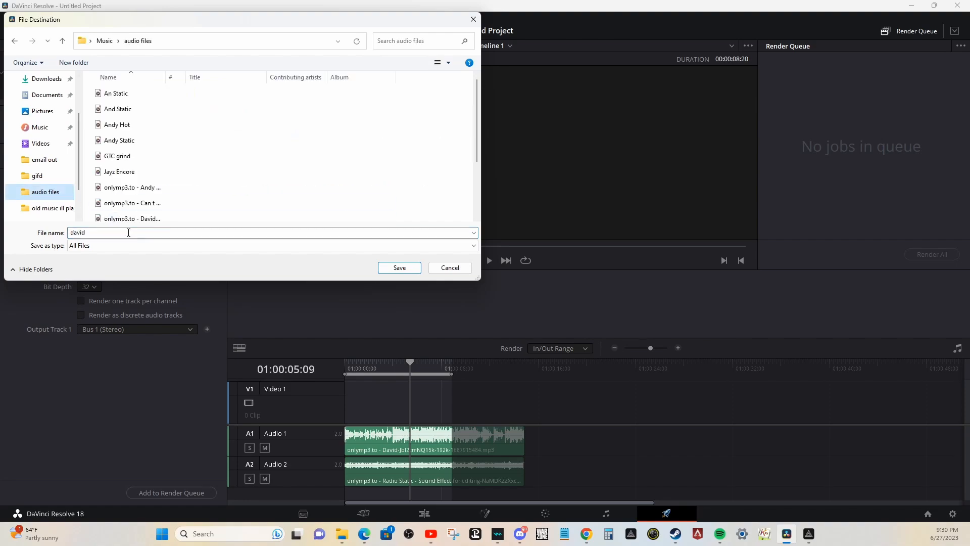
left_click(399, 268)
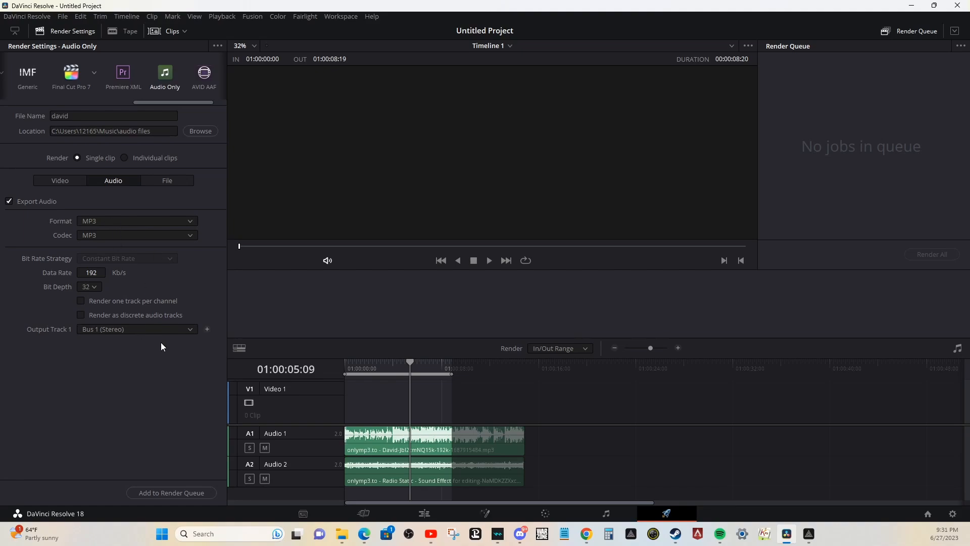
Step: Add the david export to the render queue, render it, and locate the david file in the audio files folder
left_click(165, 492)
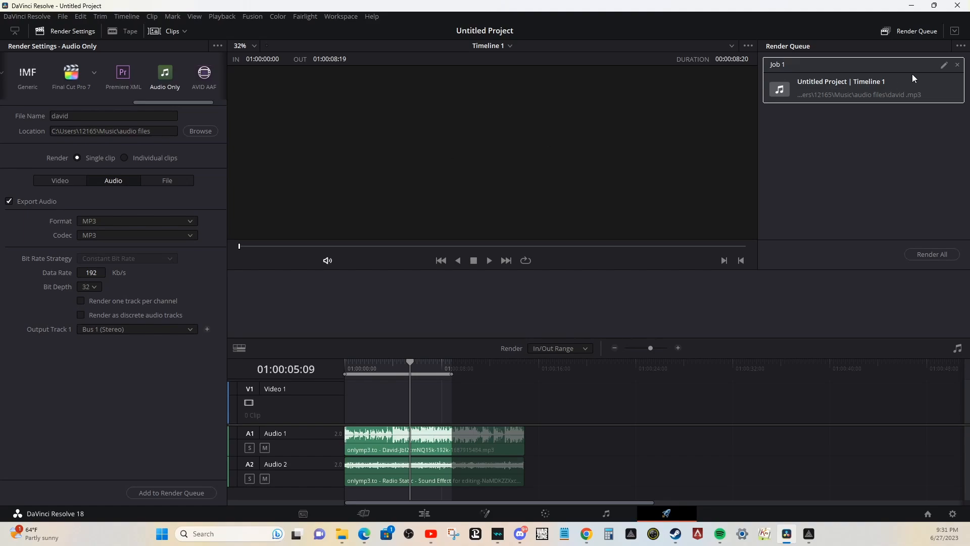
left_click(911, 256)
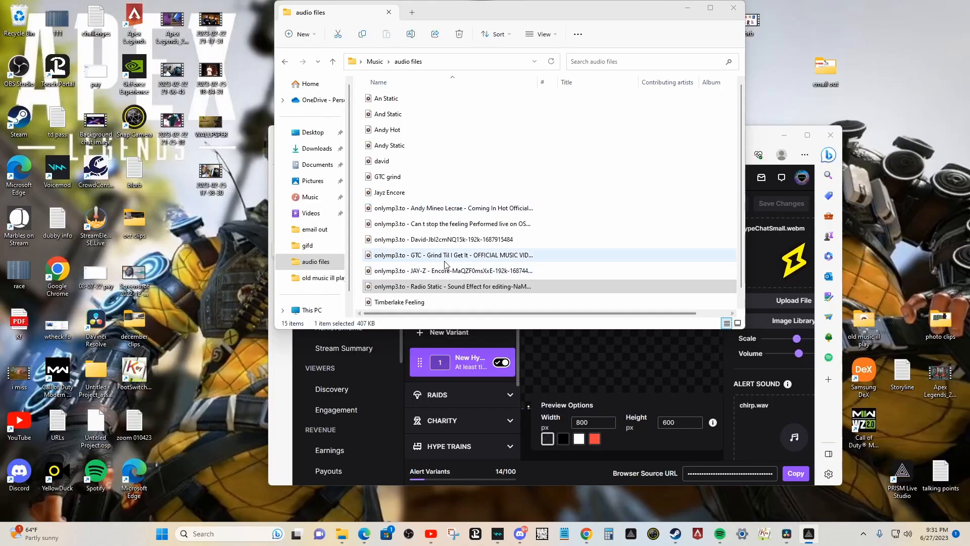
left_click(393, 164)
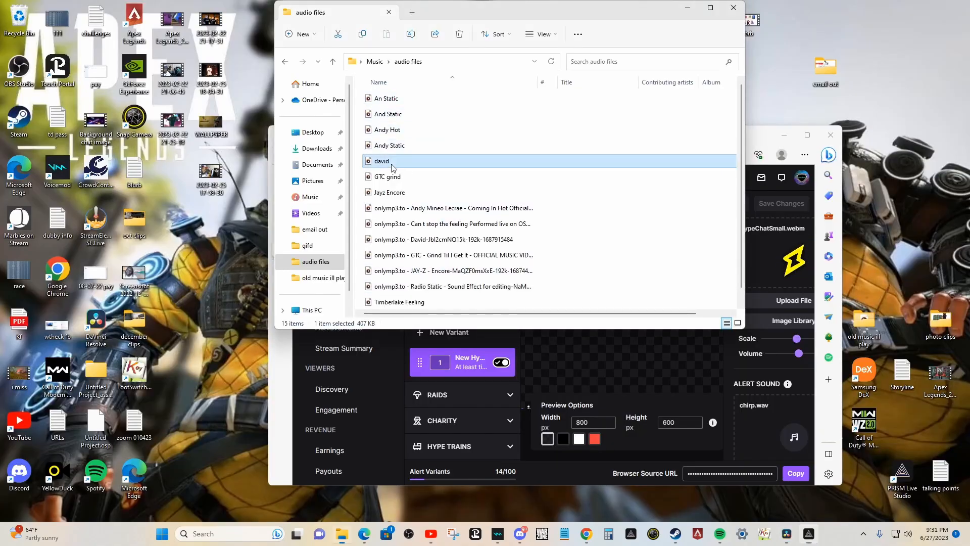
Step: Switch to the Twitch Alerts page in Edge and upload david.mp3 as the alert sound of the New Hype Chat variant
double_click(753, 136)
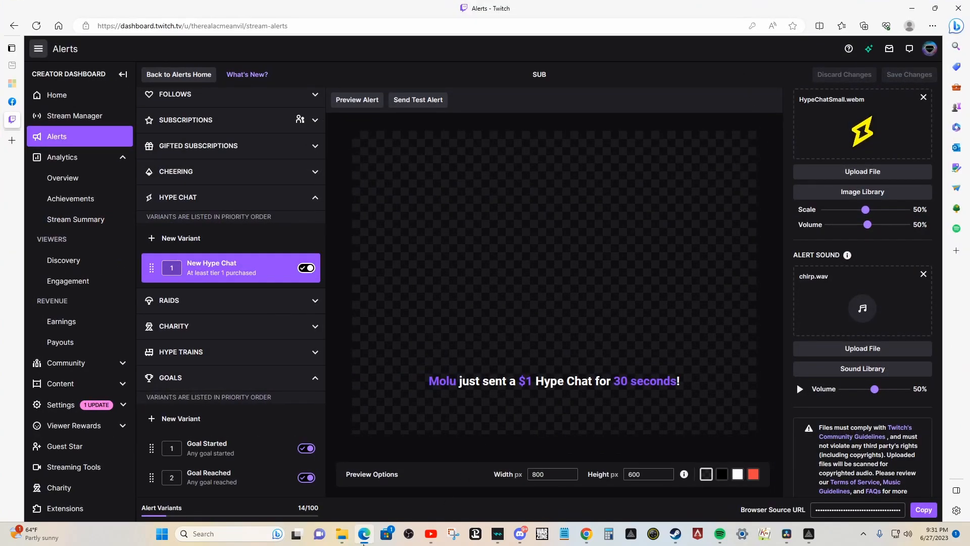
mouse_move(342, 534)
left_click(342, 478)
right_click(389, 162)
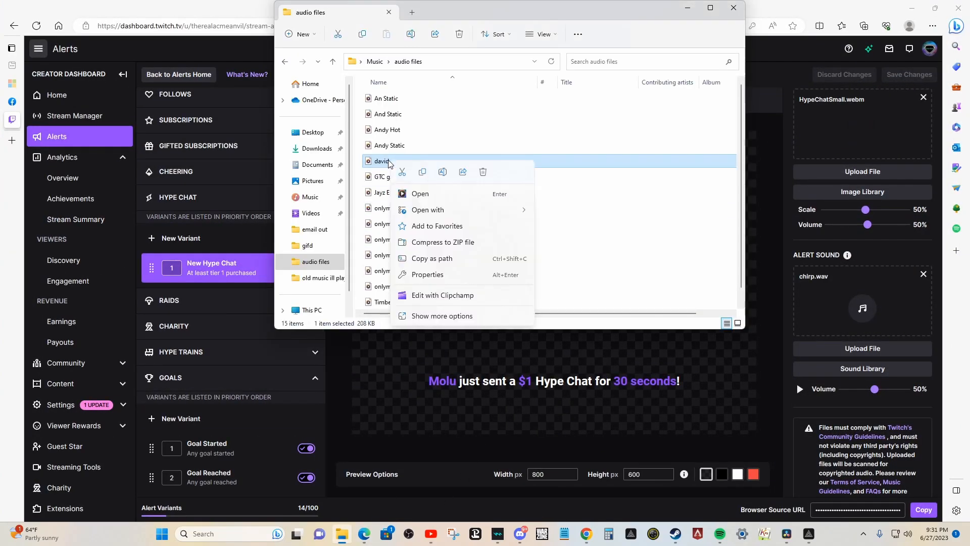
left_click(389, 162)
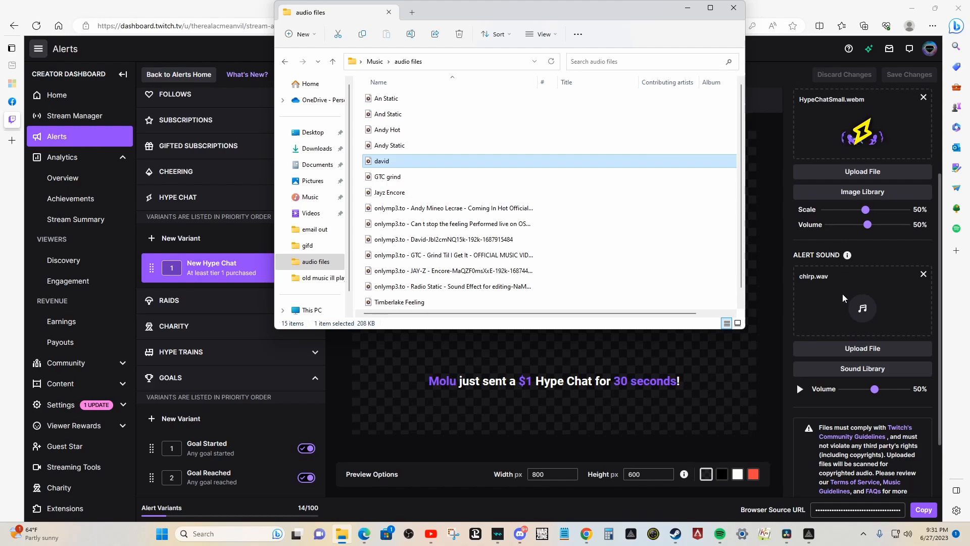
left_click(875, 350)
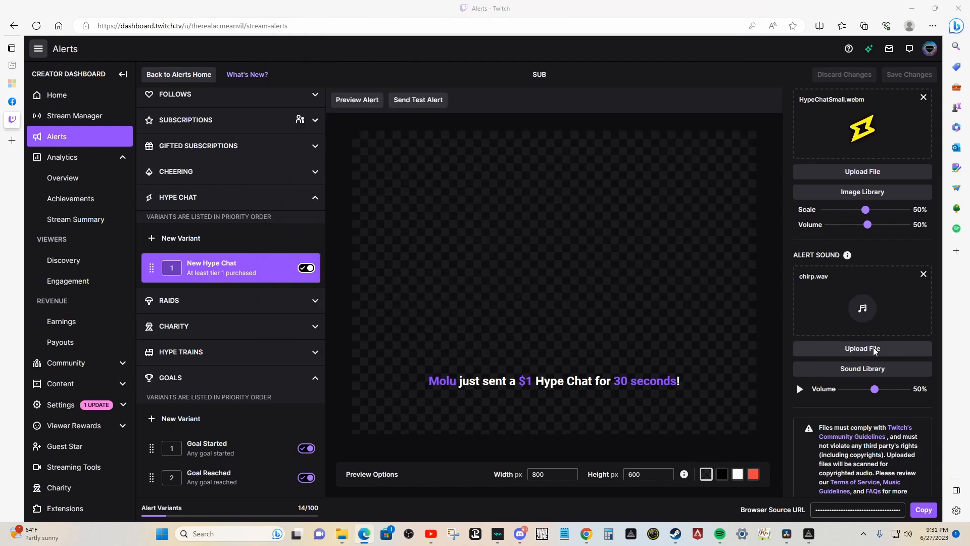
left_click(135, 129)
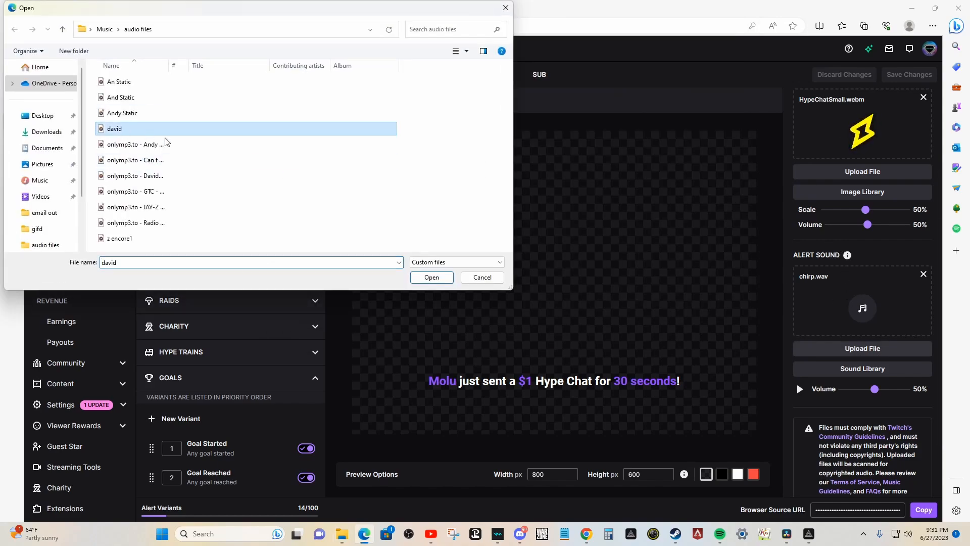
left_click(431, 277)
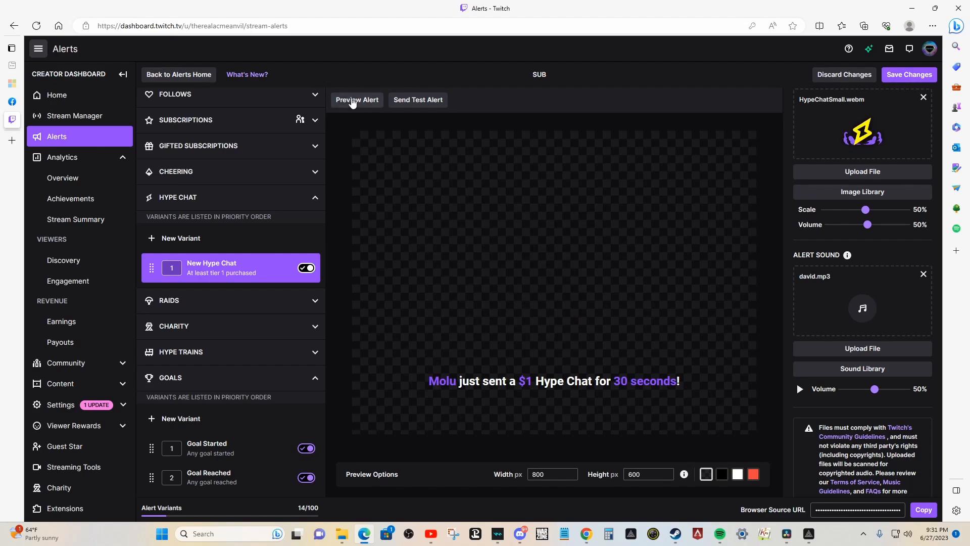
Step: Preview the New Hype Chat alert with its new david.mp3 sound
left_click(352, 101)
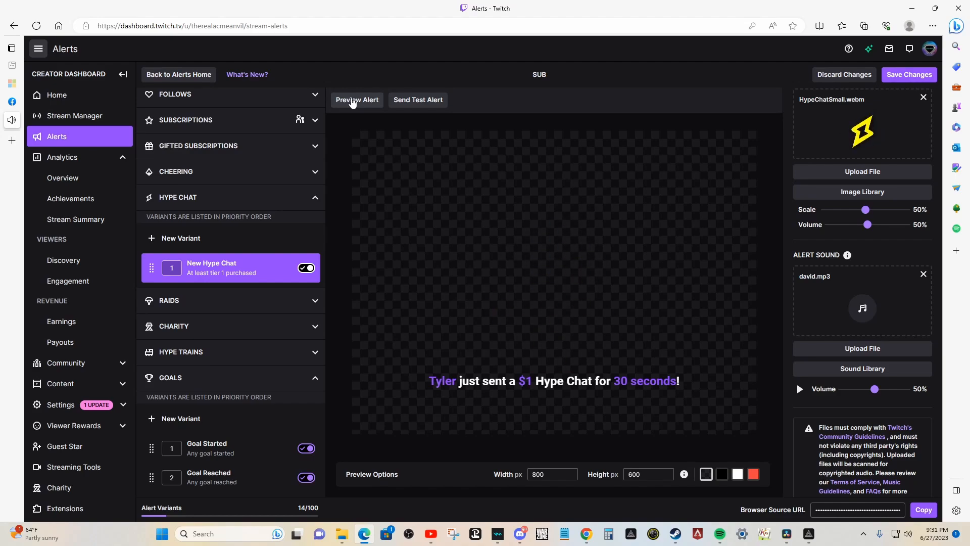
left_click(353, 100)
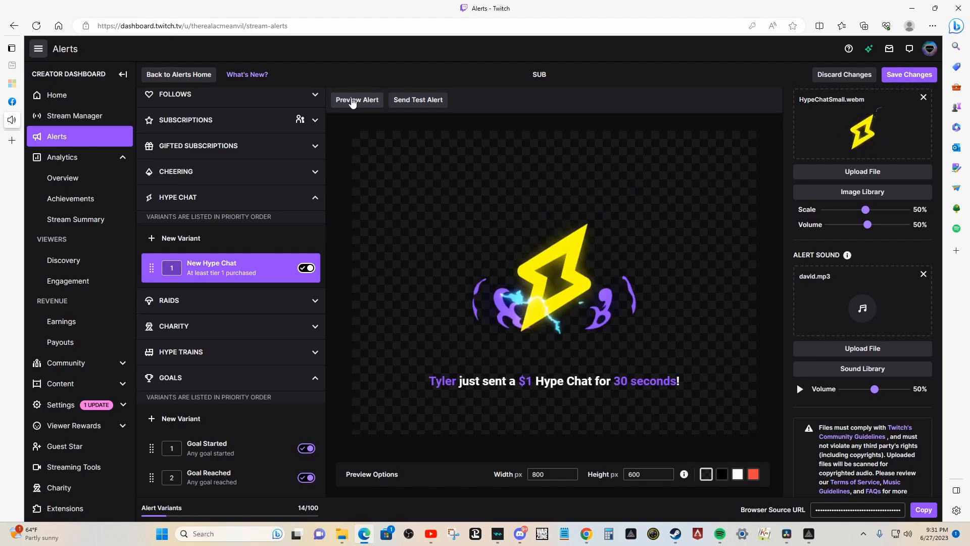